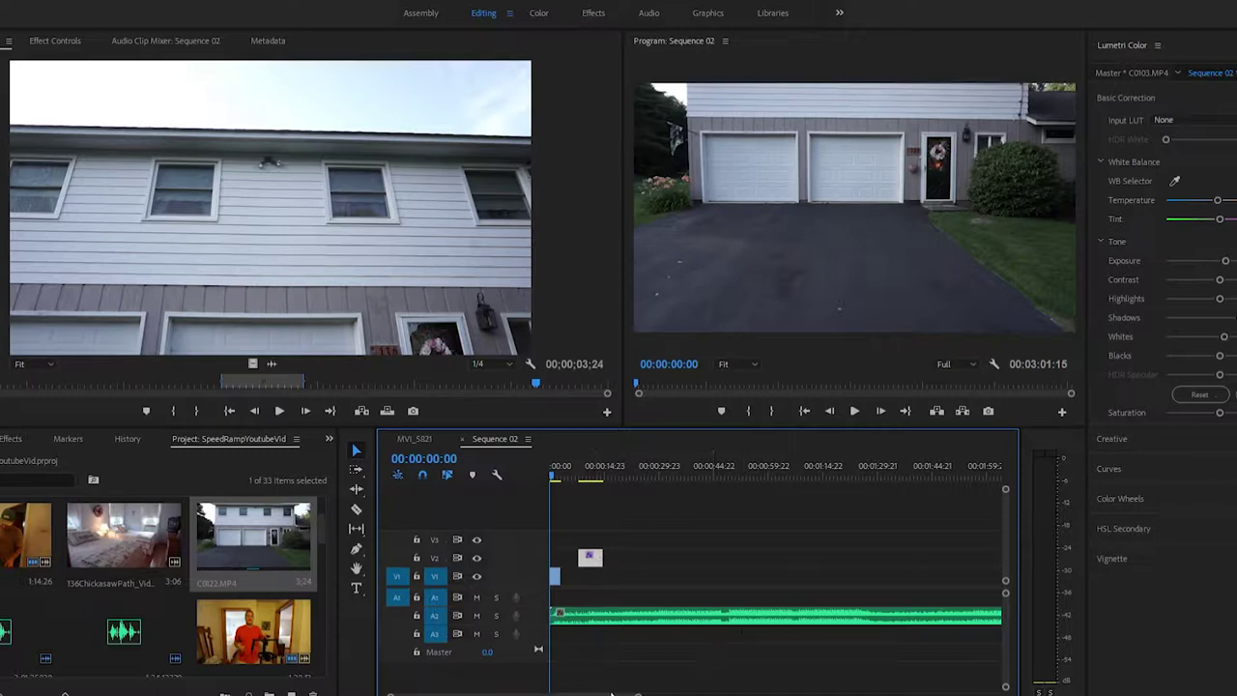
Move the C0103.MP4 clip farther along track V2 so it starts at about 14 seconds.
{"action": "left_click_drag", "start_coordinate": [646, 692], "coordinate": [522, 693]}
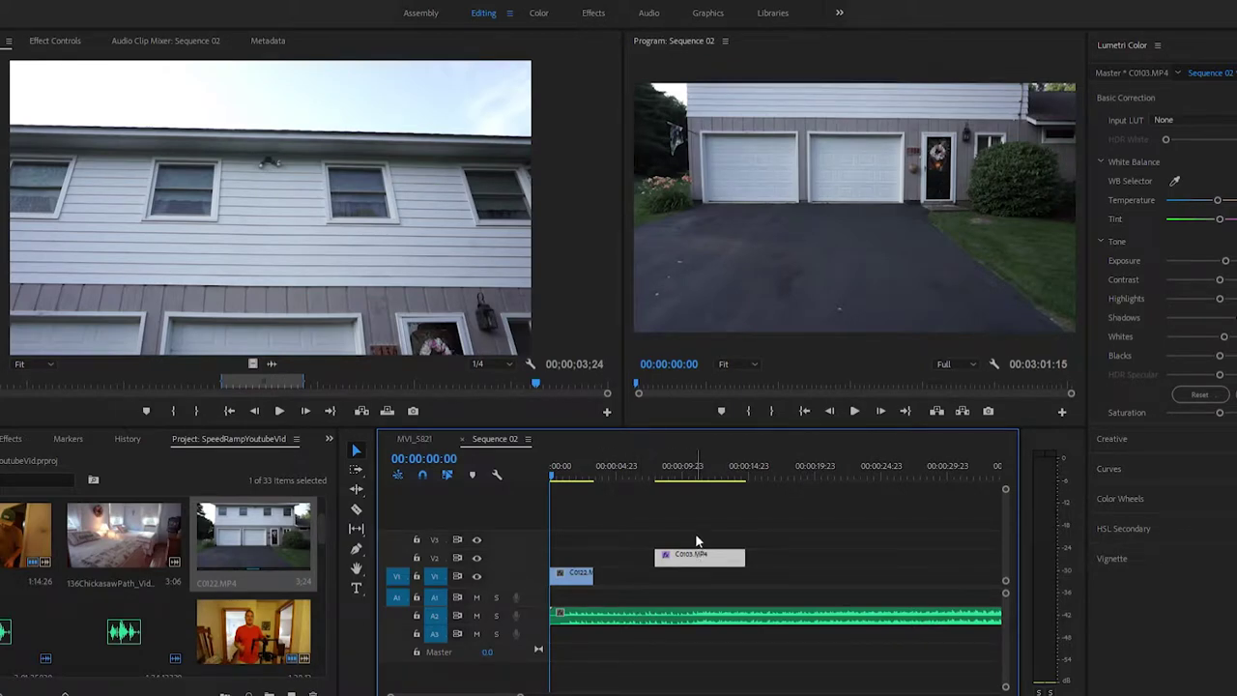
{"action": "left_click_drag", "start_coordinate": [703, 548], "coordinate": [790, 544]}
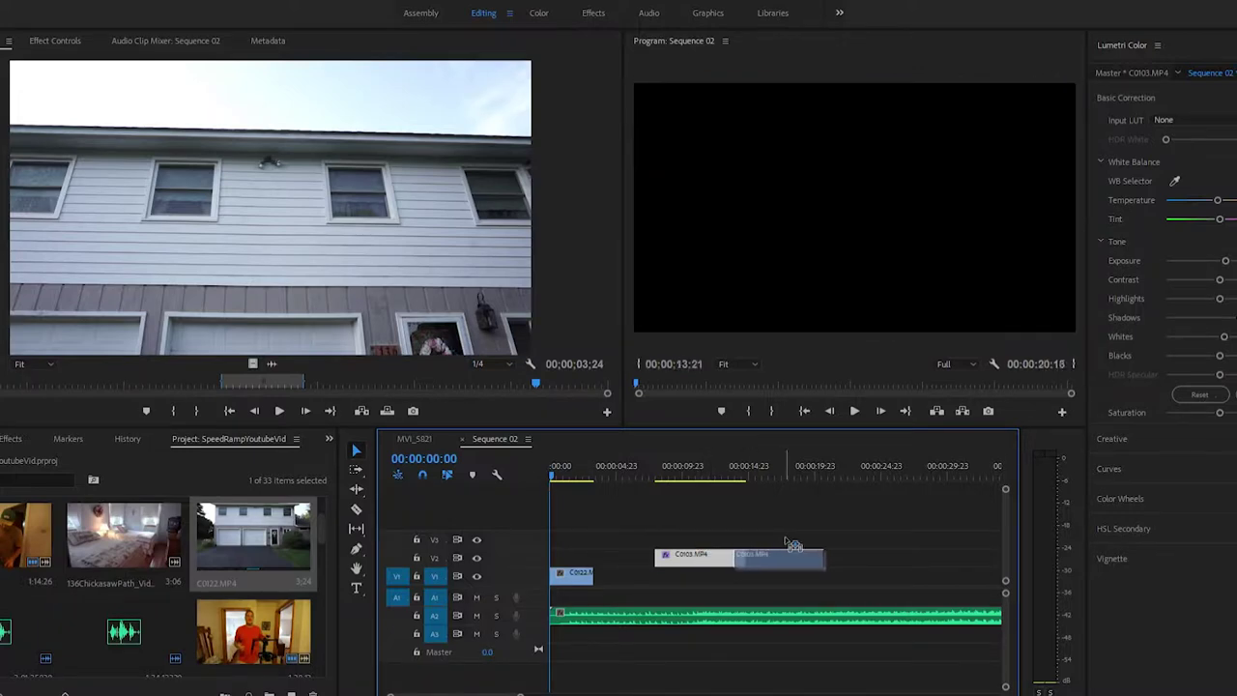
Play the opening of the sequence repeatedly to find the music beat and park the playhead at 00:00:01:13.
{"action": "key", "text": "space"}
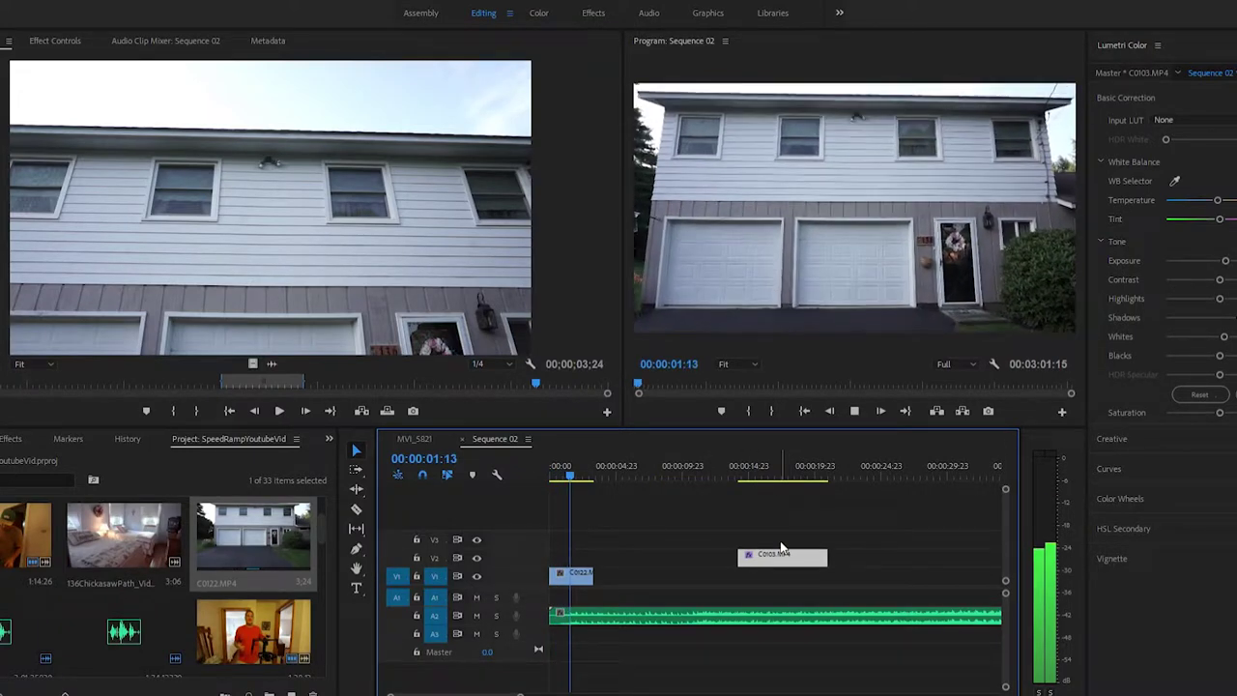
{"action": "left_click", "coordinate": [781, 549]}
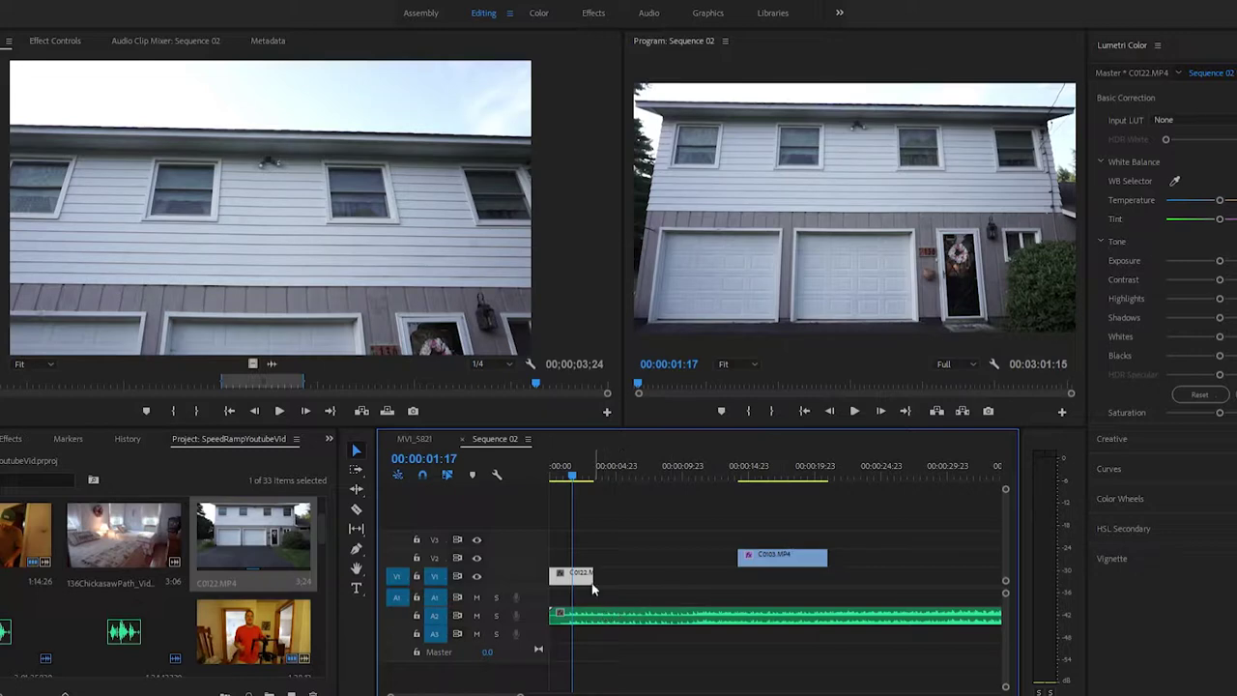
{"action": "left_click", "coordinate": [564, 466]}
{"action": "left_click_drag", "start_coordinate": [564, 467], "coordinate": [523, 467]}
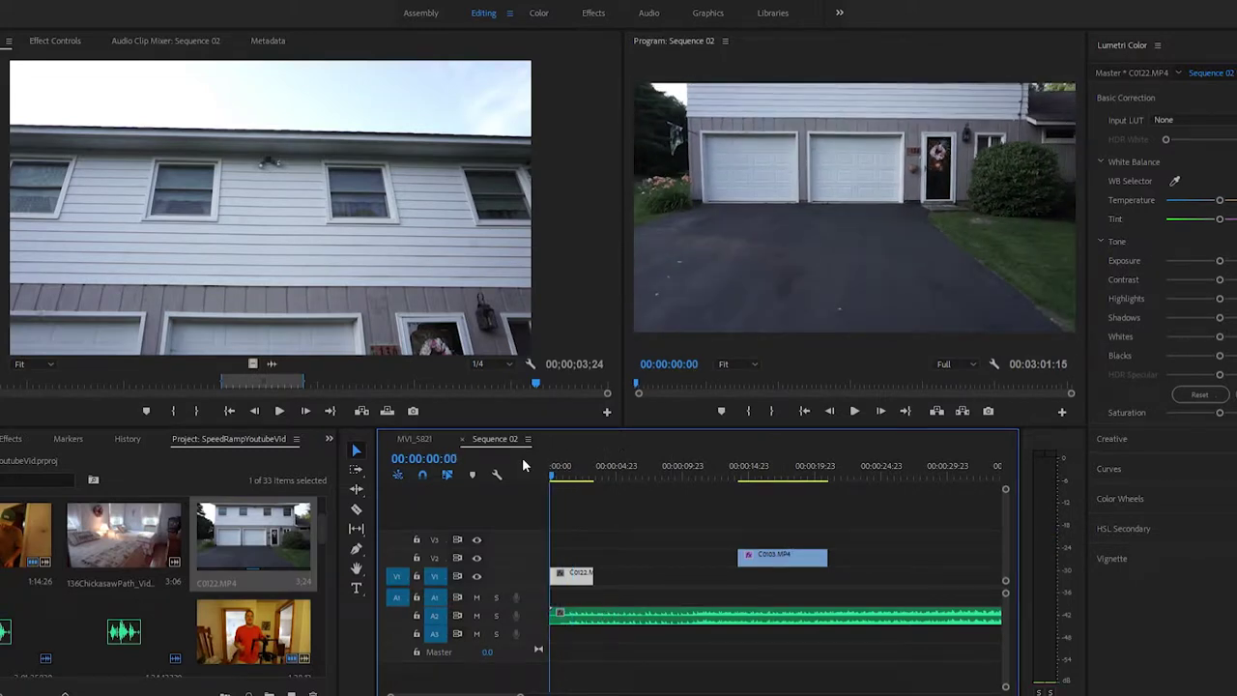
{"action": "key", "text": "space"}
{"action": "key", "text": "space"}
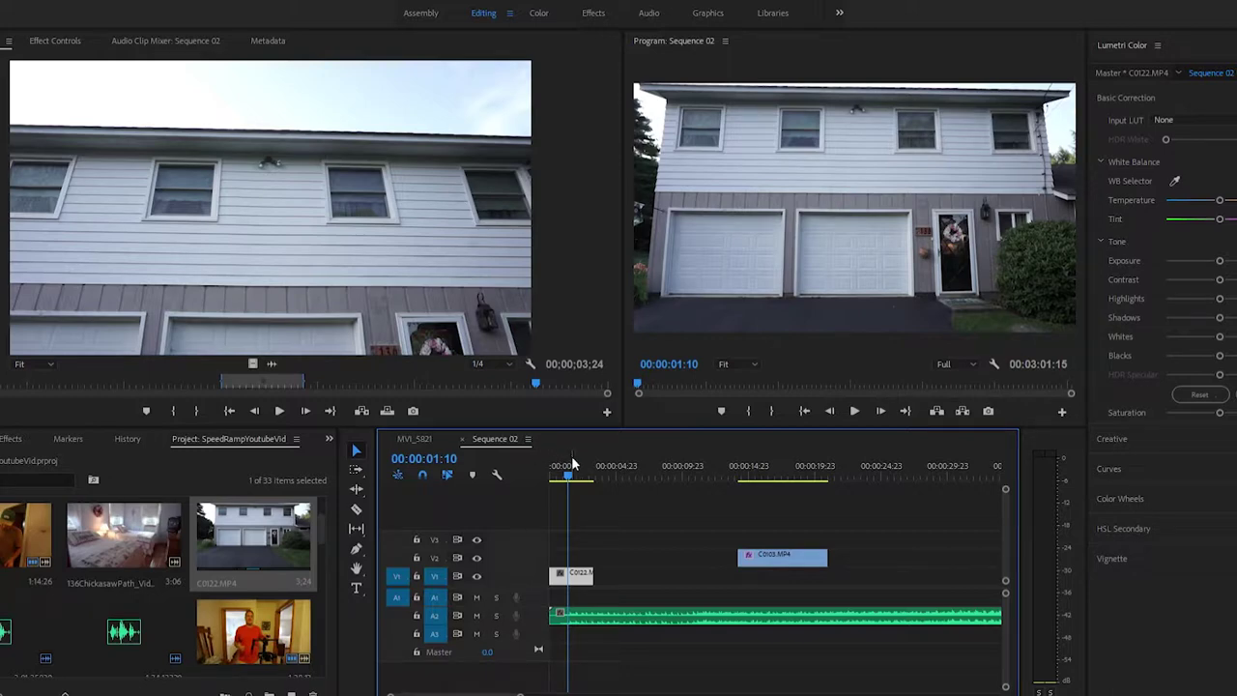
{"action": "left_click", "coordinate": [547, 464]}
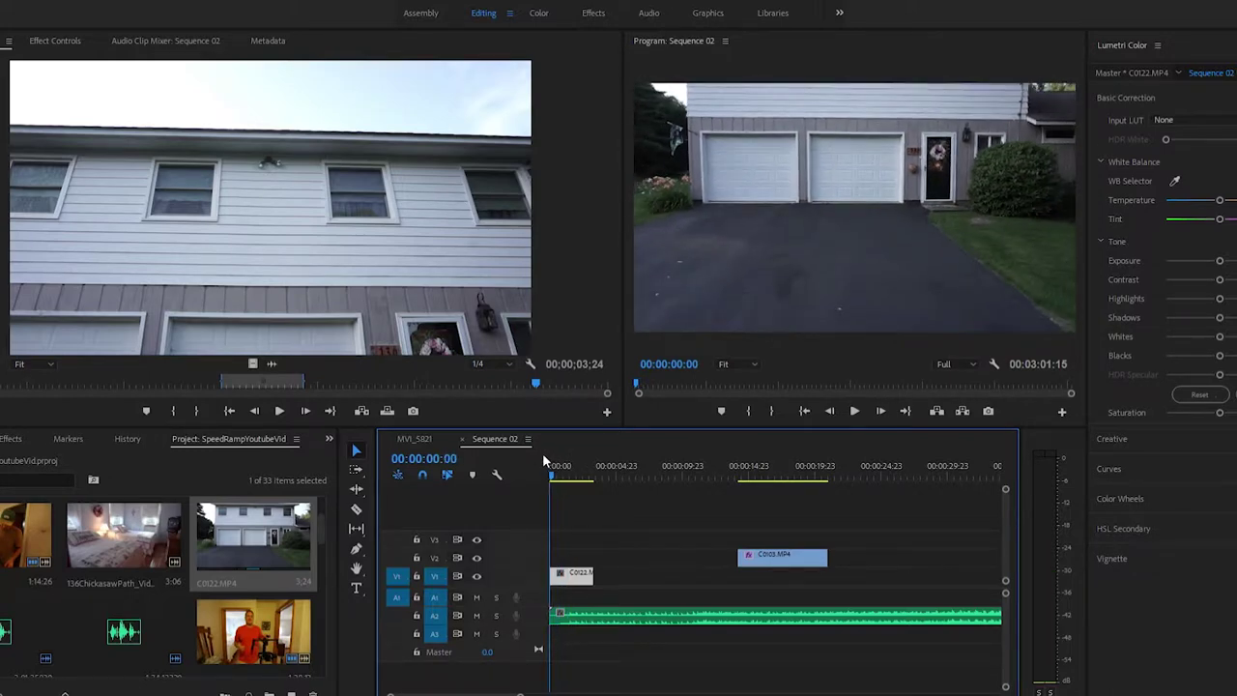
{"action": "key", "text": "space"}
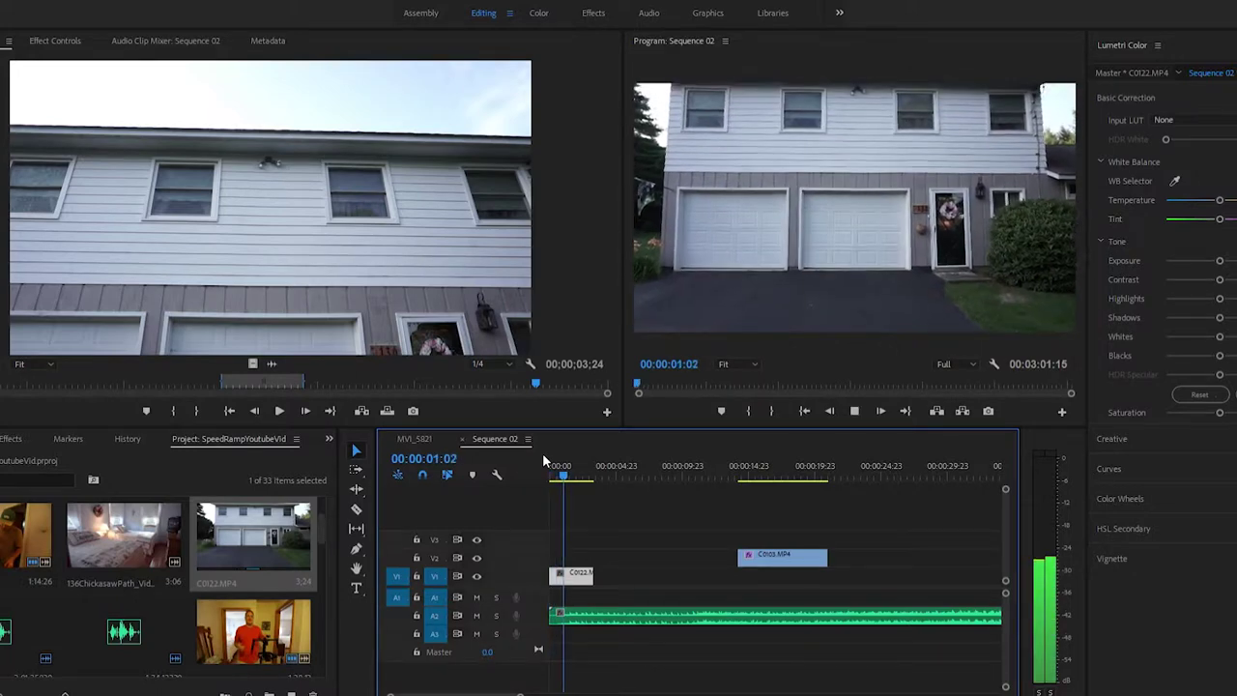
{"action": "key", "text": "space"}
{"action": "key", "text": "Left"}
{"action": "key", "text": "Left"}
{"action": "key", "text": "Left"}
{"action": "key", "text": "Left"}
{"action": "key", "text": "Right"}
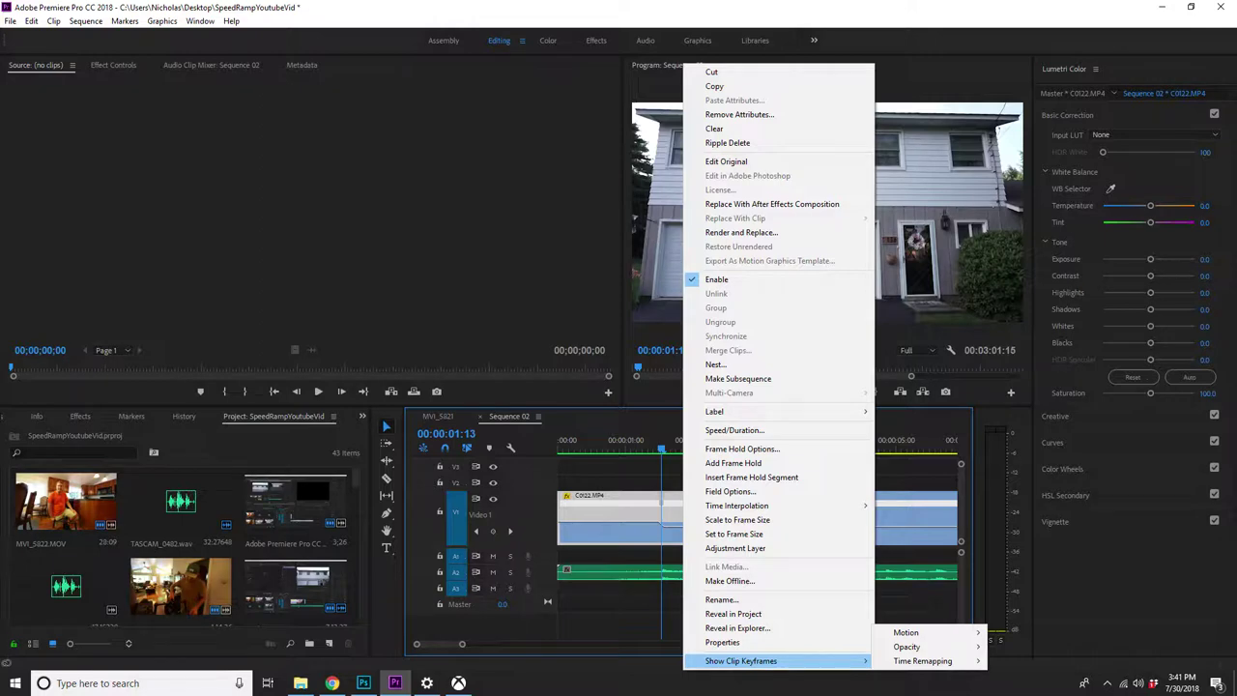
Show the Time Remapping Speed keyframes on C0122.MP4 and enlarge the height of track V1.
{"action": "mouse_move", "coordinate": [923, 661]}
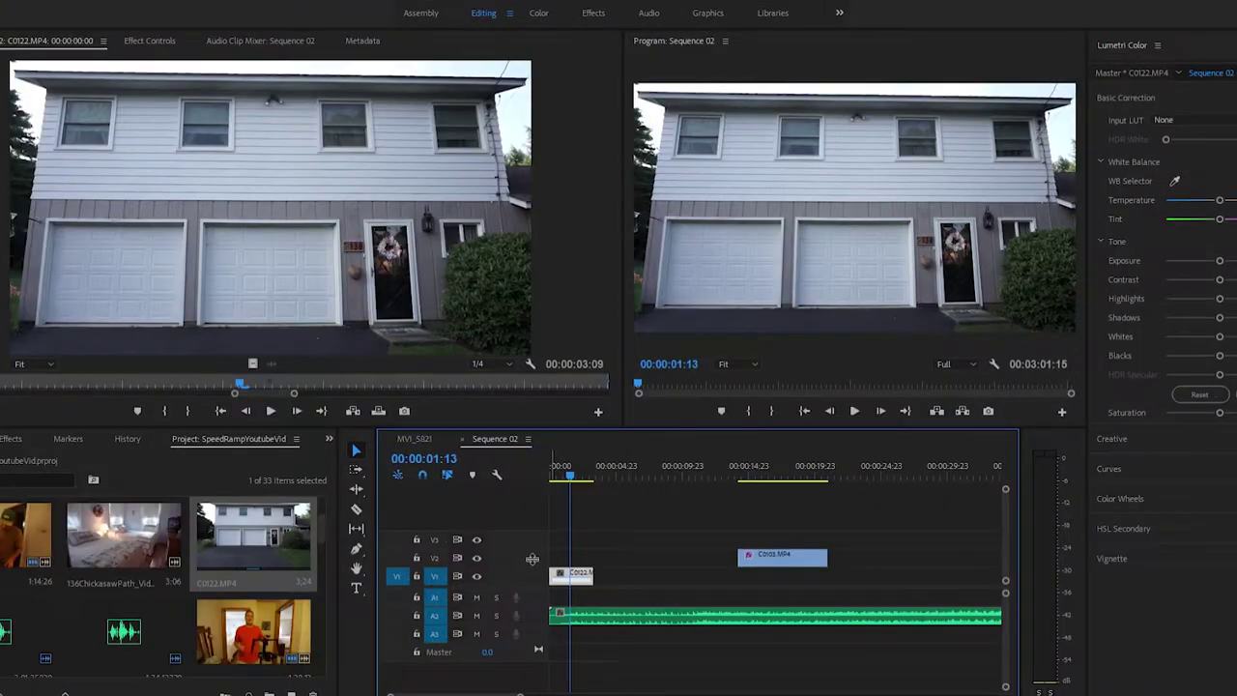
{"action": "left_click_drag", "start_coordinate": [543, 520], "coordinate": [542, 482]}
{"action": "left_click_drag", "start_coordinate": [530, 692], "coordinate": [486, 688]}
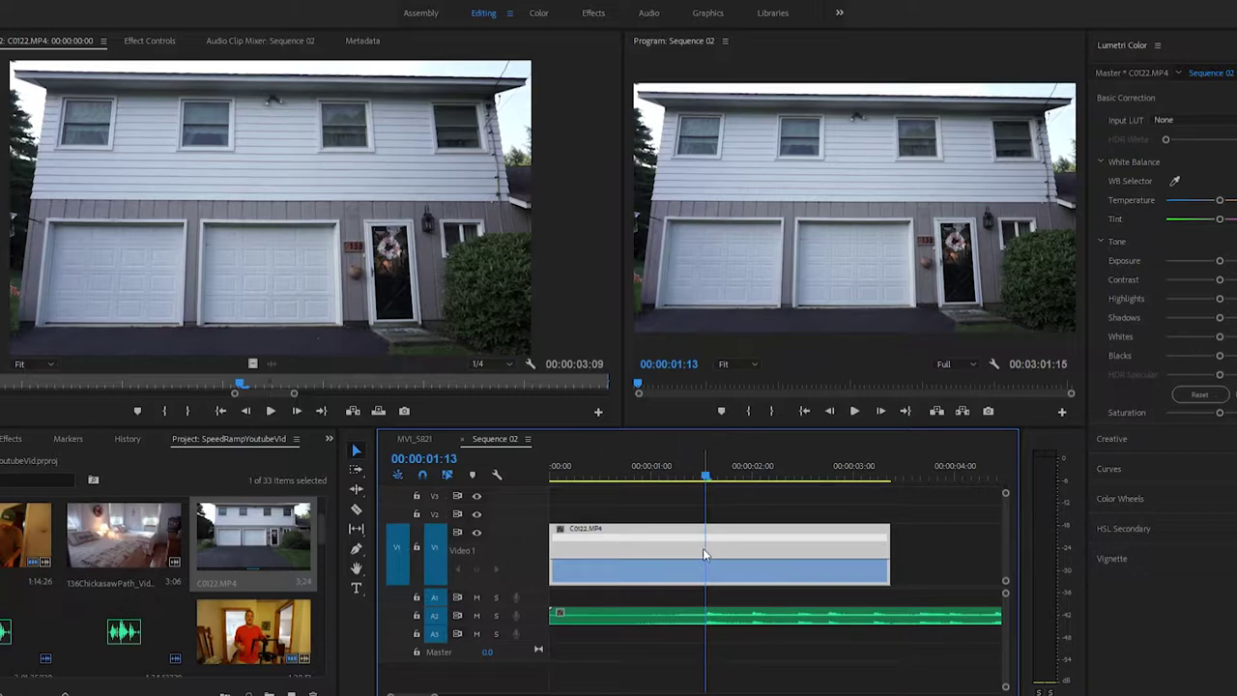
Add a speed keyframe to C0122.MP4 at 00:00:01:13 and lower the speed after it to 40%.
{"action": "left_click", "coordinate": [152, 41]}
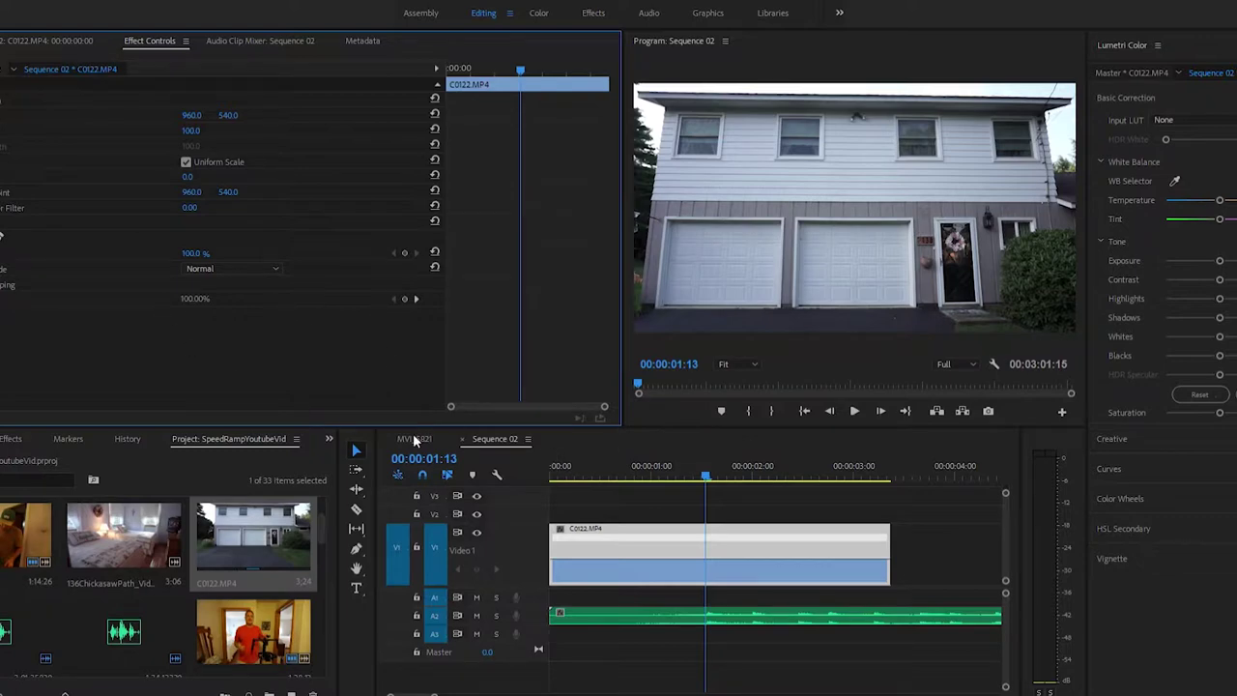
{"action": "left_click", "coordinate": [405, 297]}
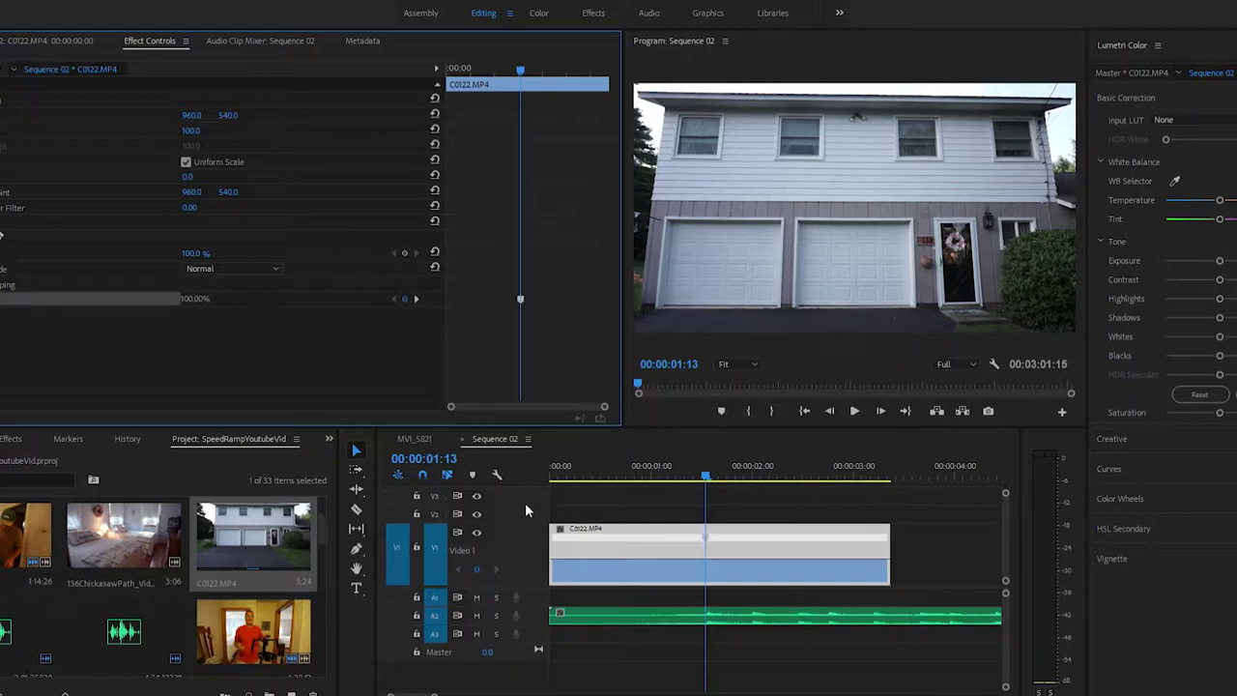
{"action": "left_click_drag", "start_coordinate": [819, 552], "coordinate": [820, 563]}
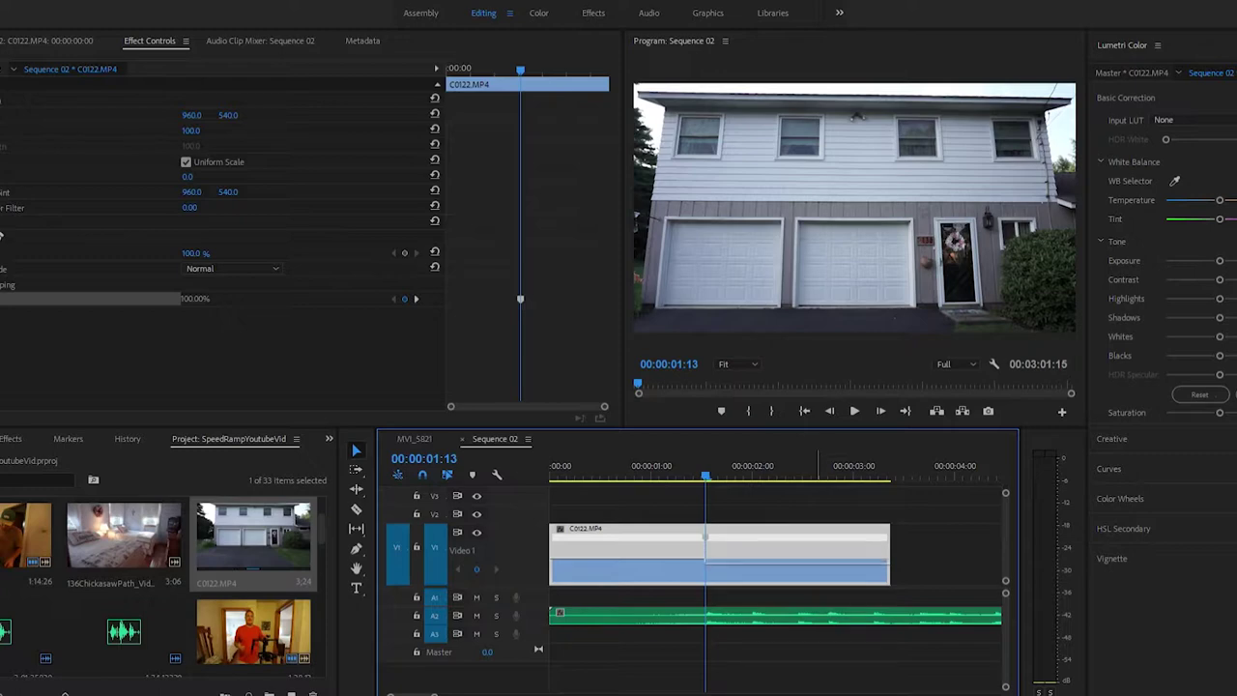
{"action": "left_click_drag", "start_coordinate": [819, 560], "coordinate": [818, 590]}
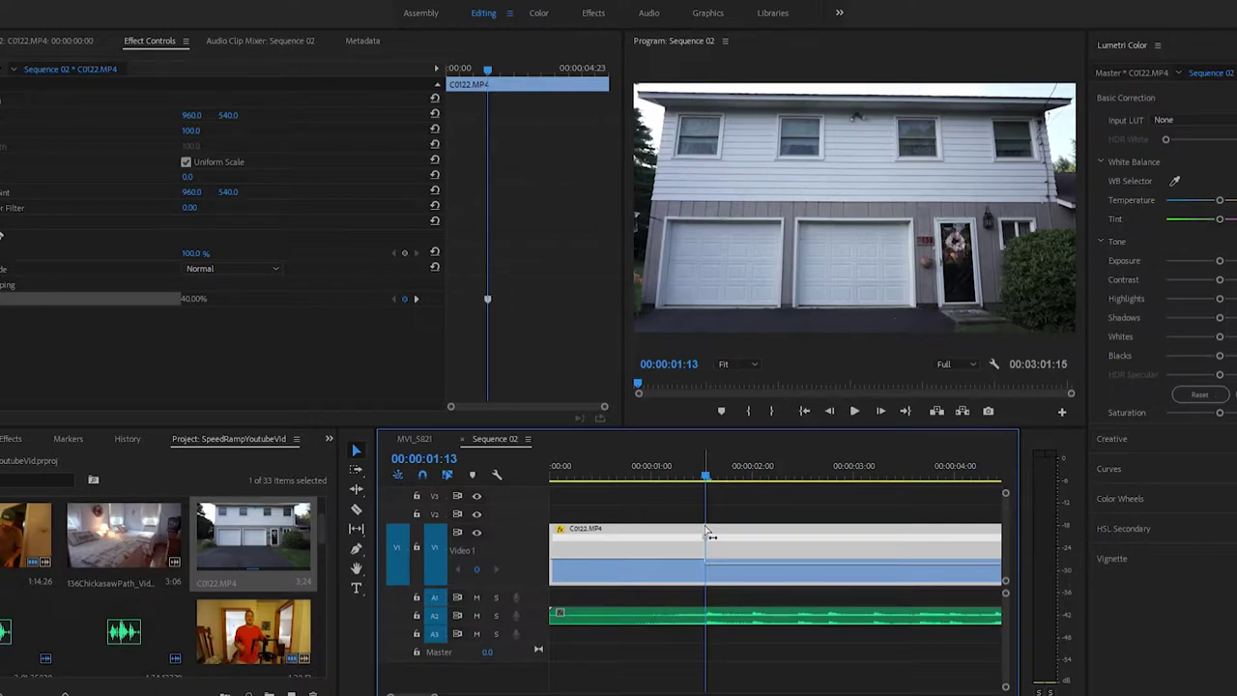
Split the speed keyframe on C0122.MP4 and widen the gap between its halves to make a gradual ramp.
{"action": "left_click", "coordinate": [705, 535], "text": "ctrl"}
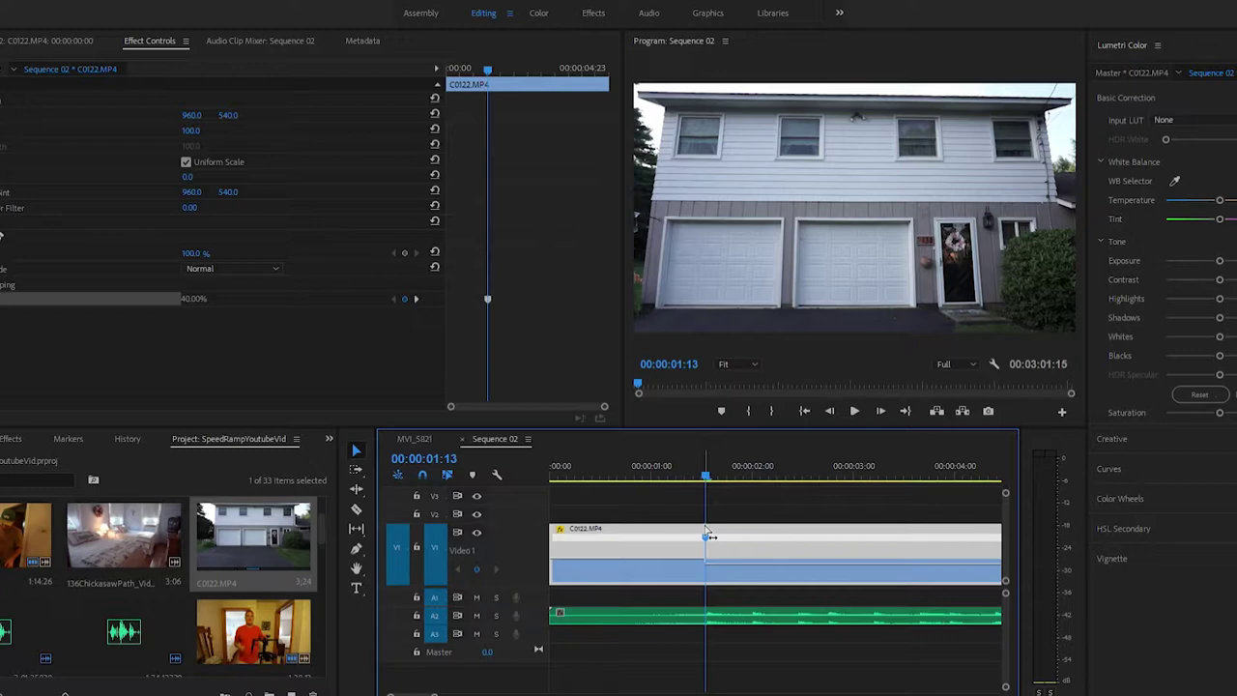
{"action": "mouse_move", "coordinate": [708, 536]}
{"action": "left_mouse_down"}
{"action": "mouse_move", "coordinate": [702, 528]}
{"action": "mouse_move", "coordinate": [712, 536]}
{"action": "left_mouse_up"}
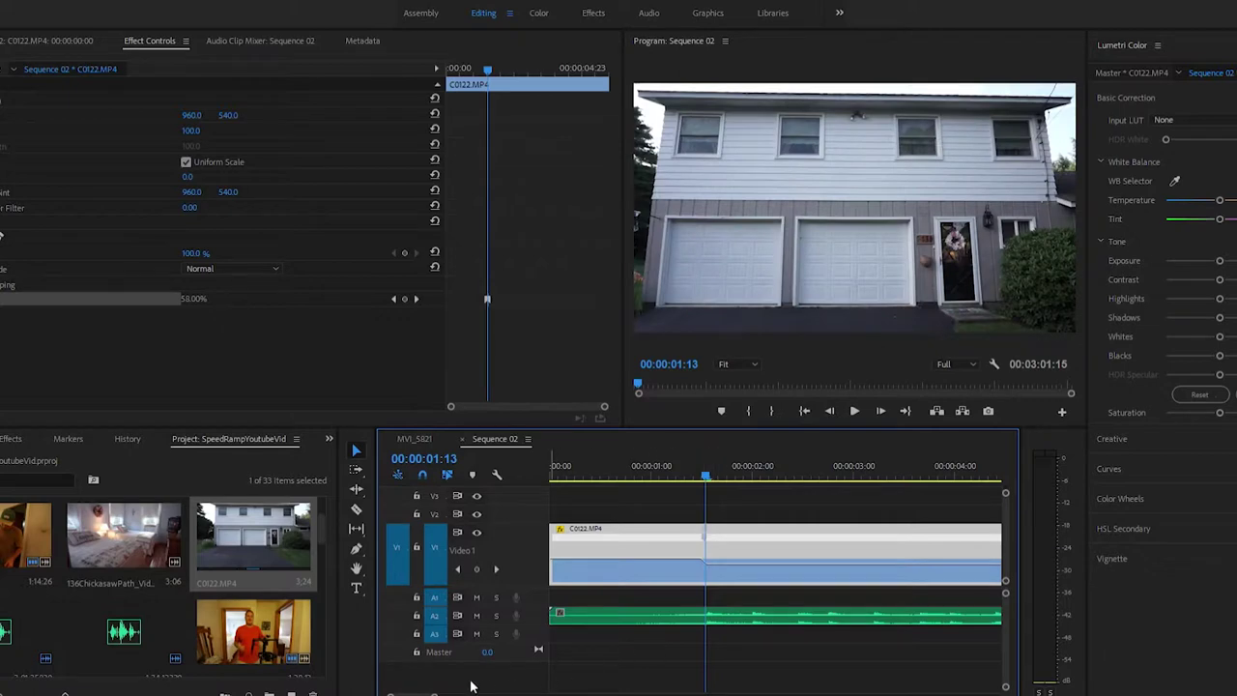
{"action": "left_click_drag", "start_coordinate": [436, 692], "coordinate": [411, 692]}
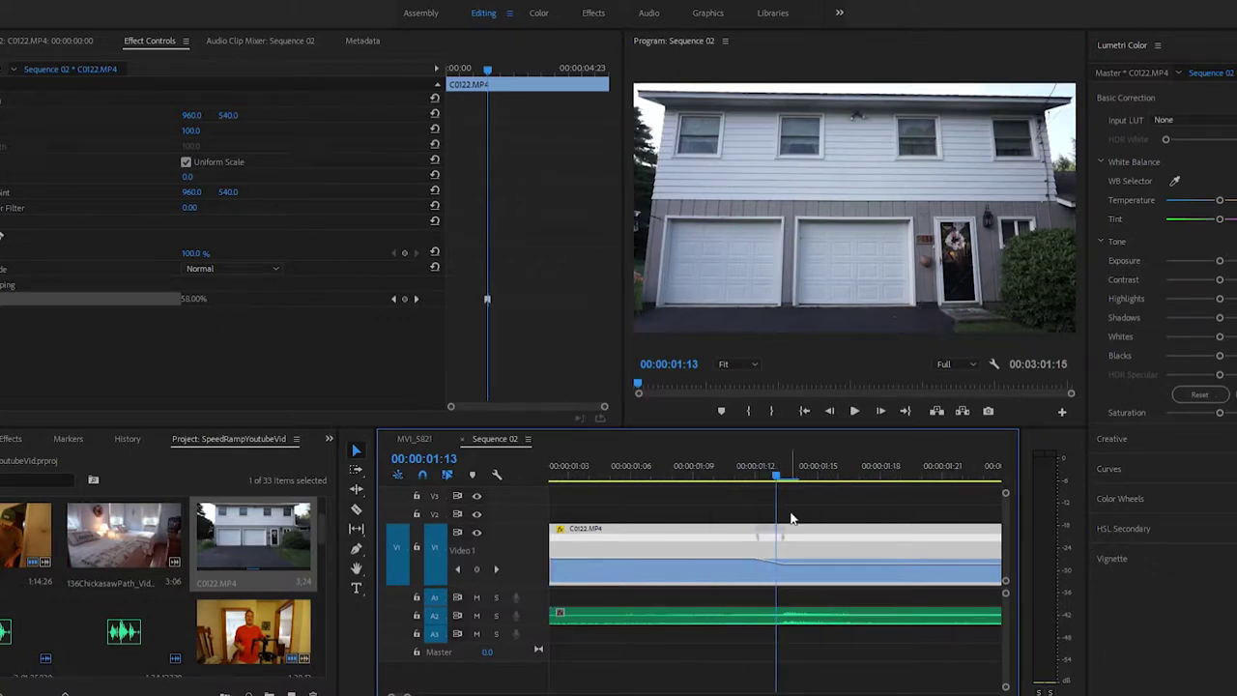
{"action": "left_click_drag", "start_coordinate": [785, 534], "coordinate": [800, 538]}
Play the sequence from the start to review the speed ramp on C0122.MP4.
{"action": "key", "text": "backslash"}
{"action": "key", "text": "Home"}
{"action": "key", "text": "space"}
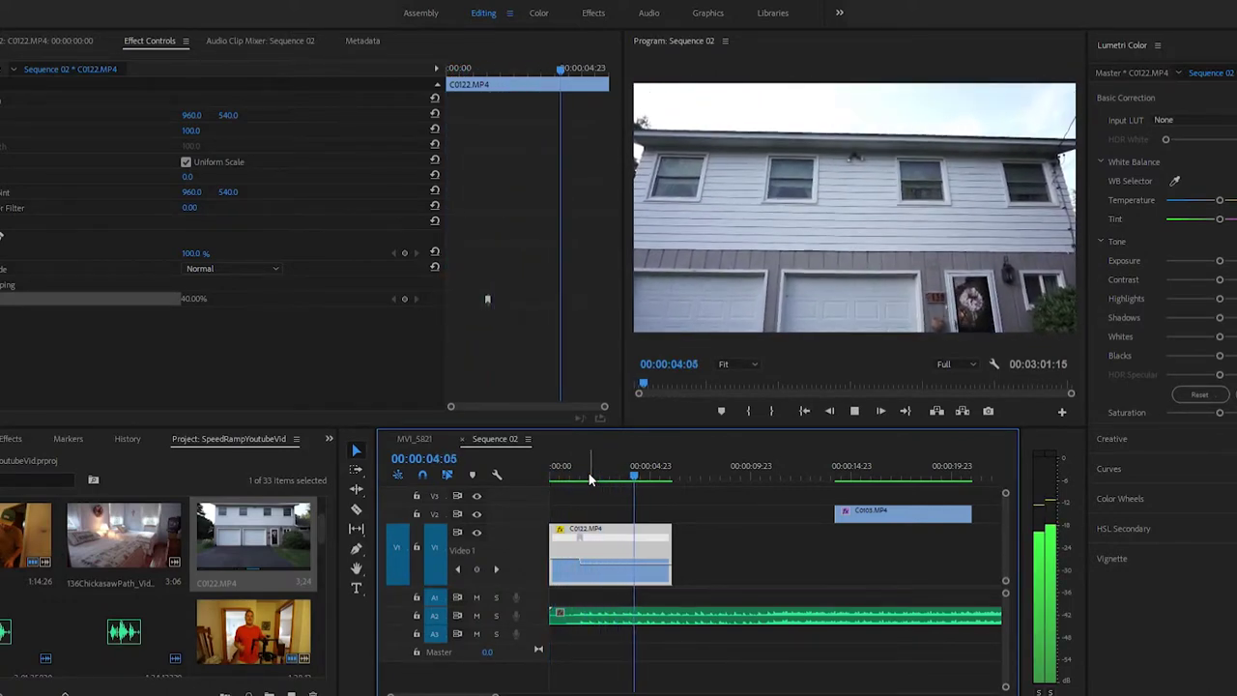
{"action": "key", "text": "space"}
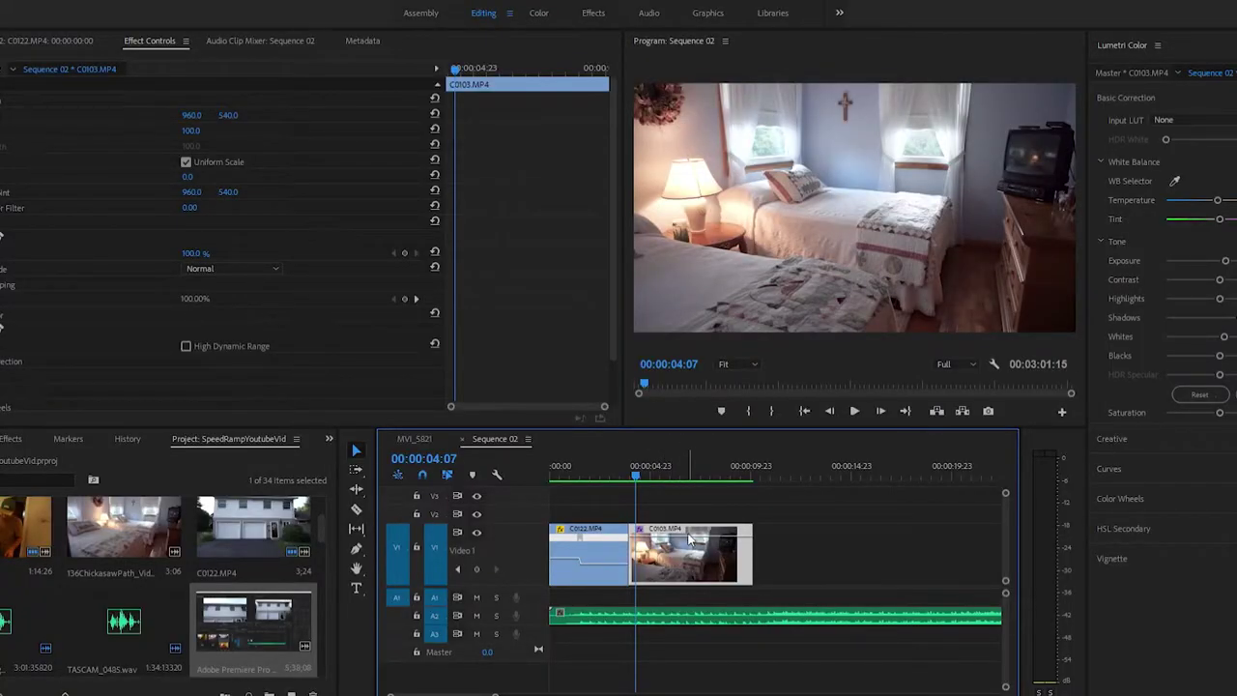
Show the Time Remapping Speed keyframes on C0103.MP4 and lower the speed of the whole clip to 41%.
{"action": "key", "text": "space"}
{"action": "key", "text": "space"}
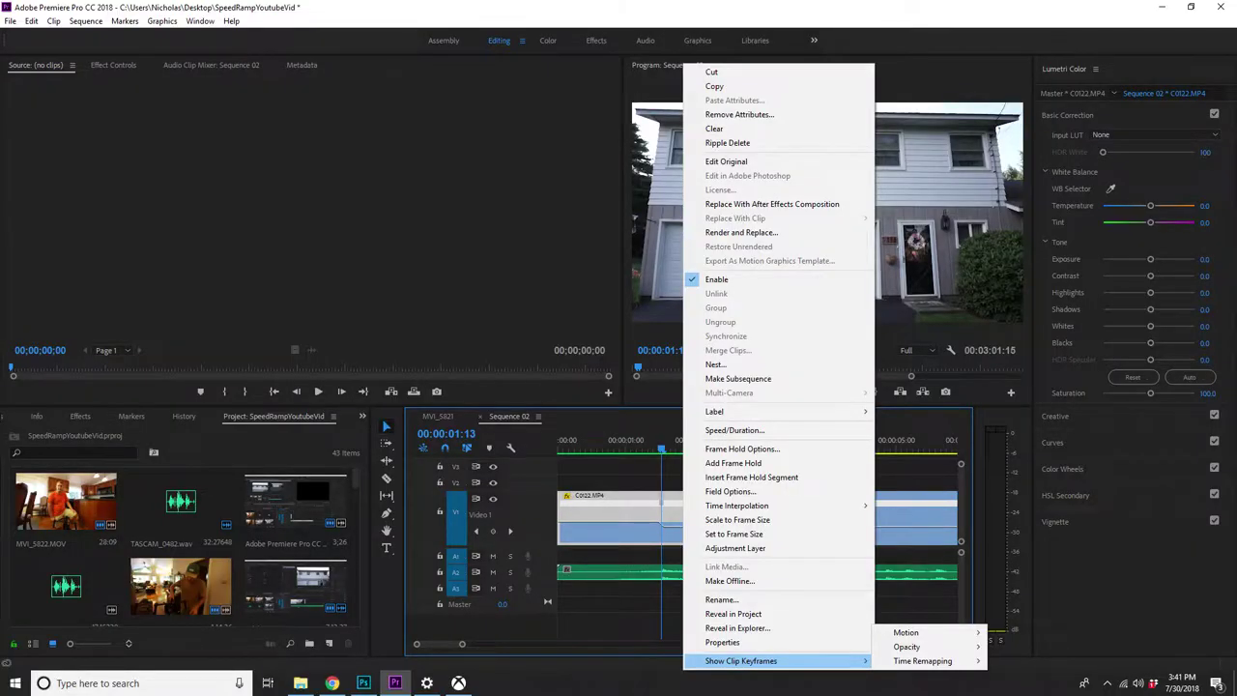
{"action": "mouse_move", "coordinate": [923, 660]}
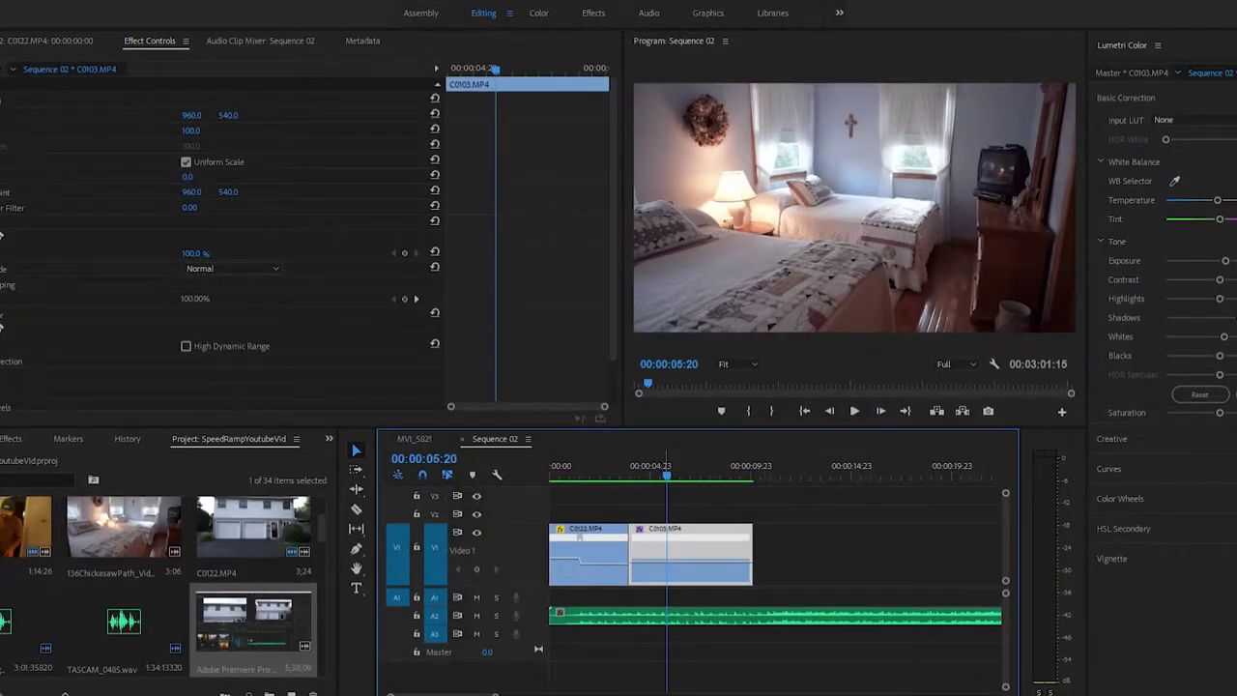
{"action": "left_click_drag", "start_coordinate": [669, 563], "coordinate": [664, 566]}
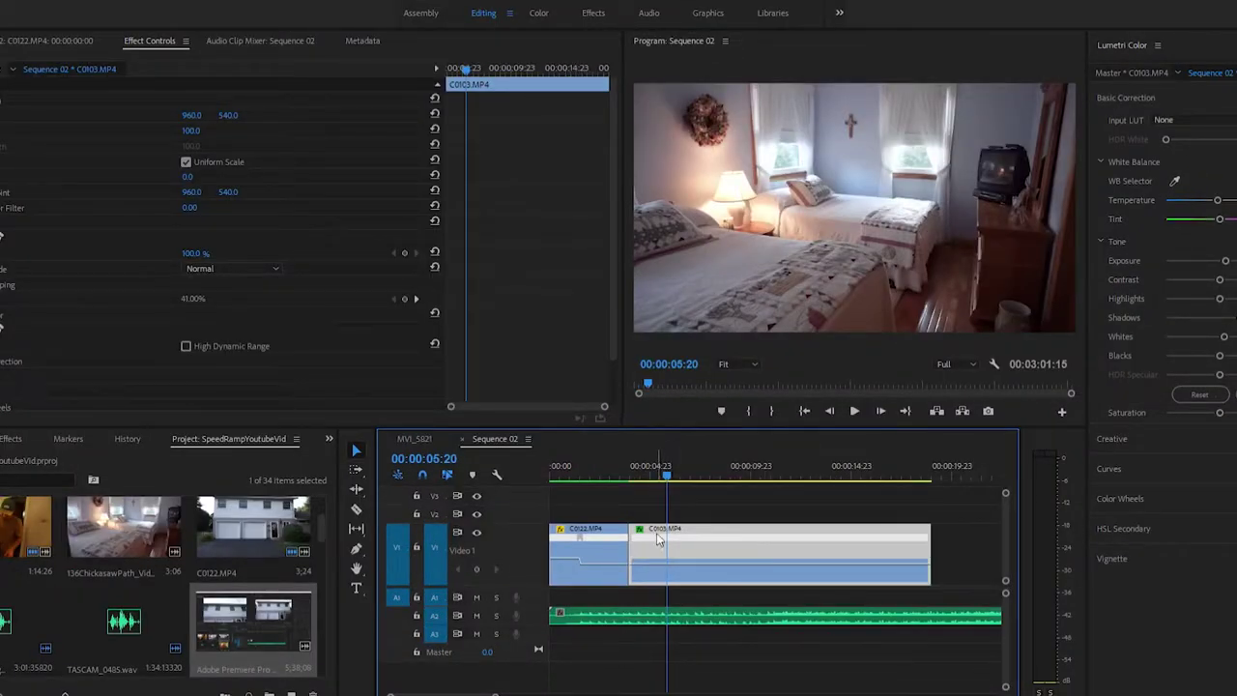
Play C0103.MP4 from its start to find the next beat and add a speed keyframe at 00:00:06:08.
{"action": "left_click", "coordinate": [626, 464]}
{"action": "key", "text": "space"}
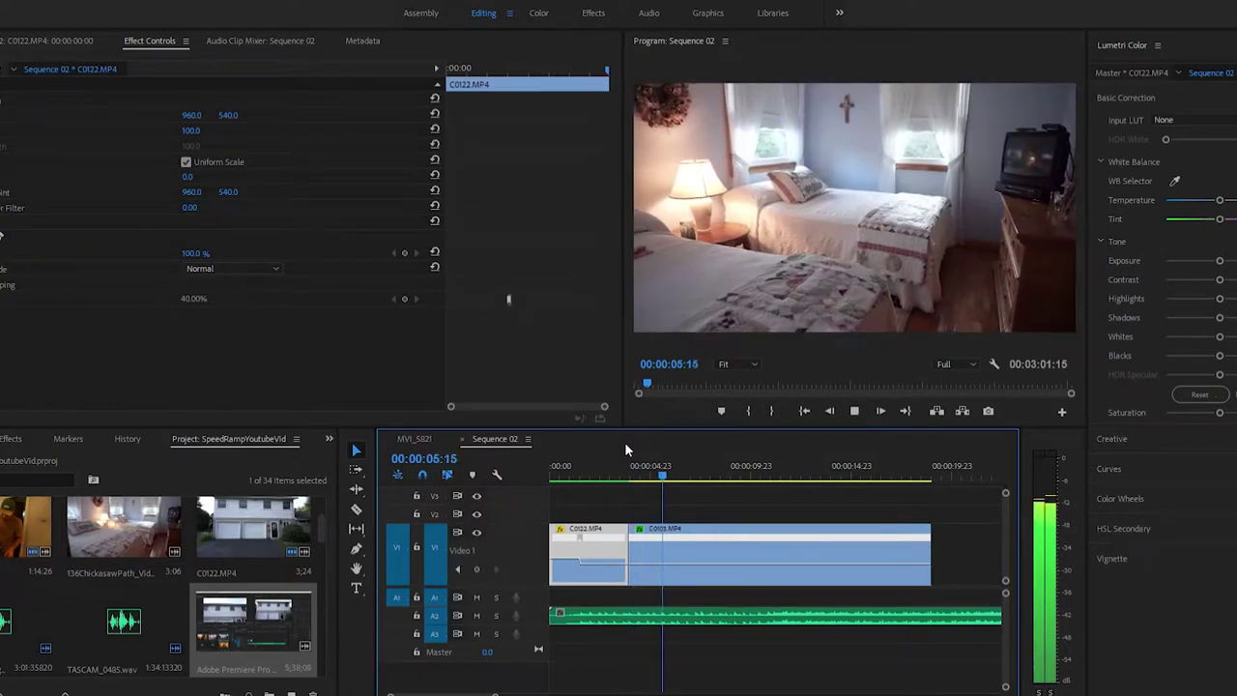
{"action": "key", "text": "space"}
{"action": "left_click", "coordinate": [645, 536]}
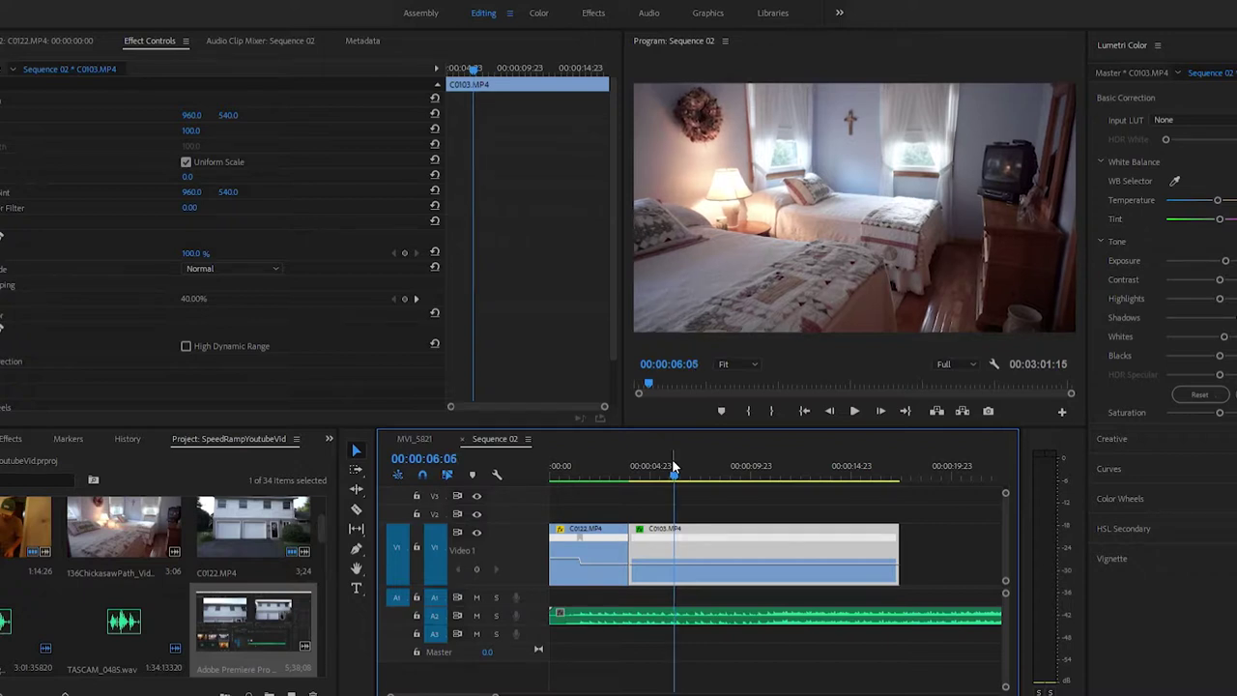
{"action": "key", "text": "Right"}
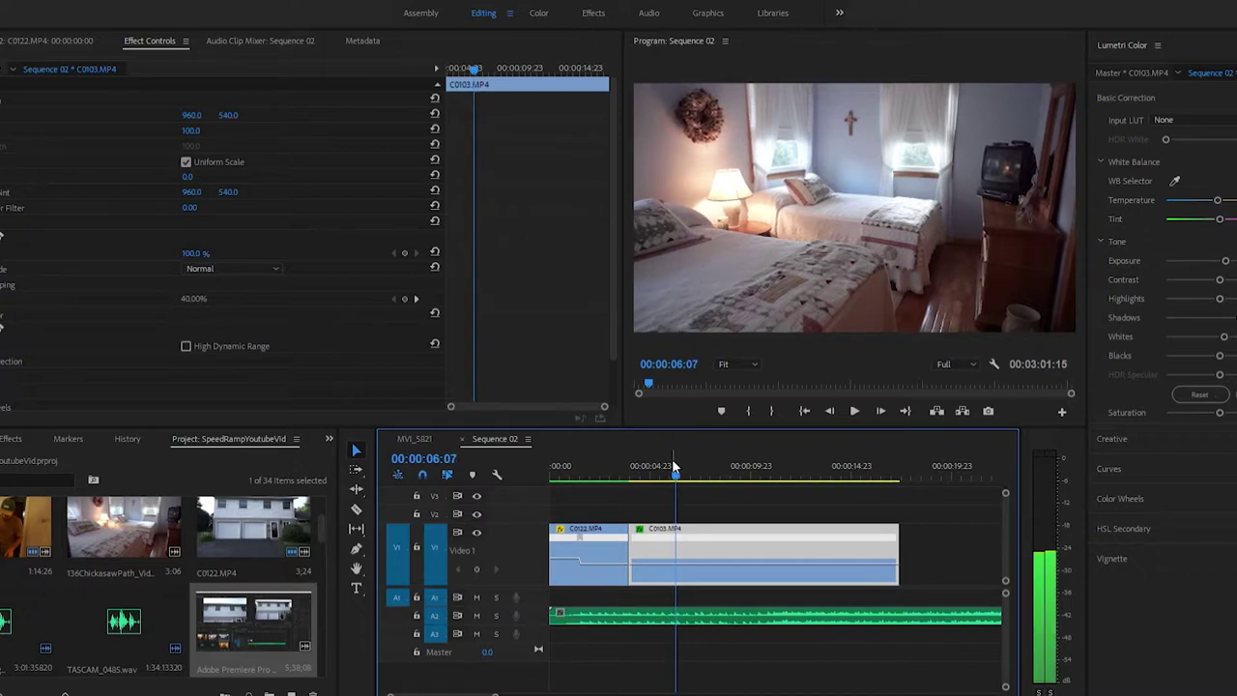
{"action": "left_click", "coordinate": [406, 295]}
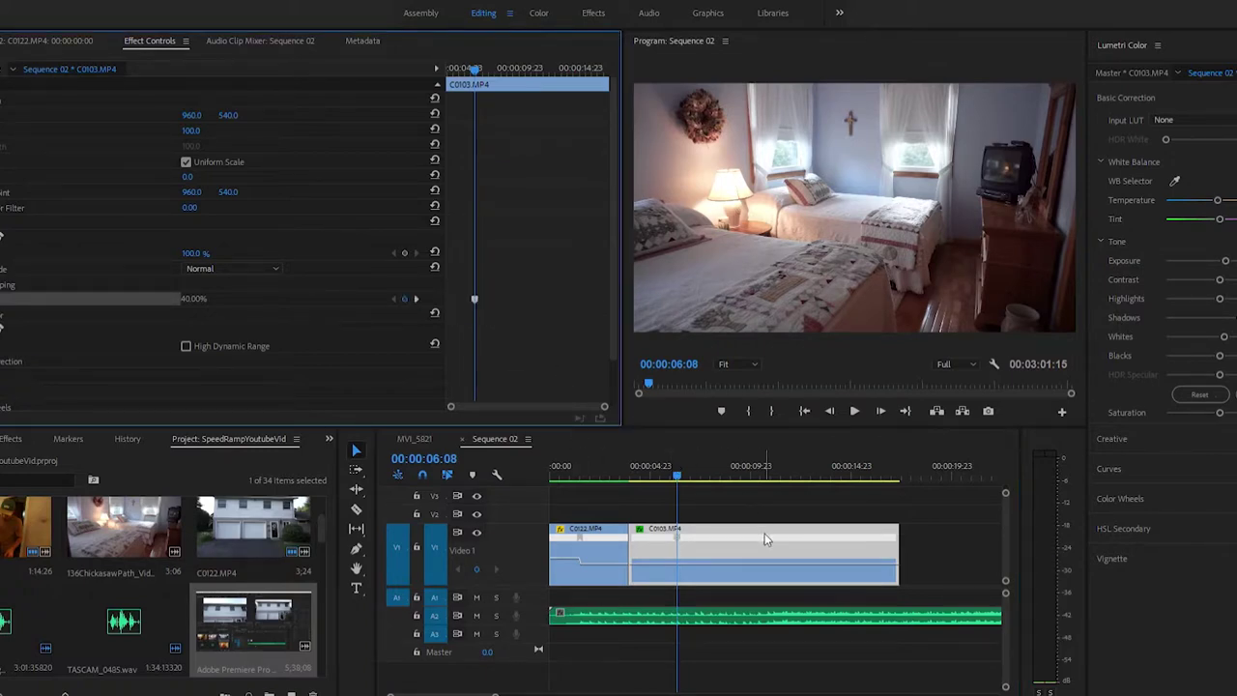
Raise the speed of C0103.MP4 after the keyframe to 265% and split the keyframe into a gradual ramp.
{"action": "left_click_drag", "start_coordinate": [760, 562], "coordinate": [761, 548]}
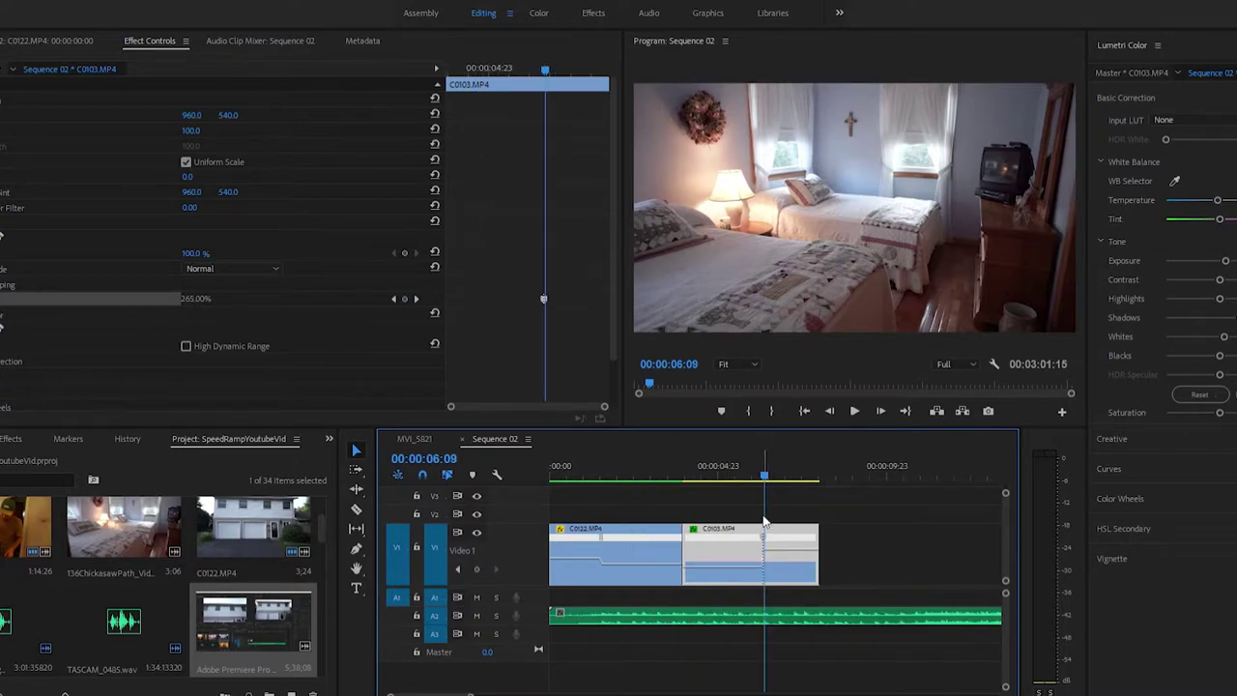
{"action": "left_click", "coordinate": [763, 466]}
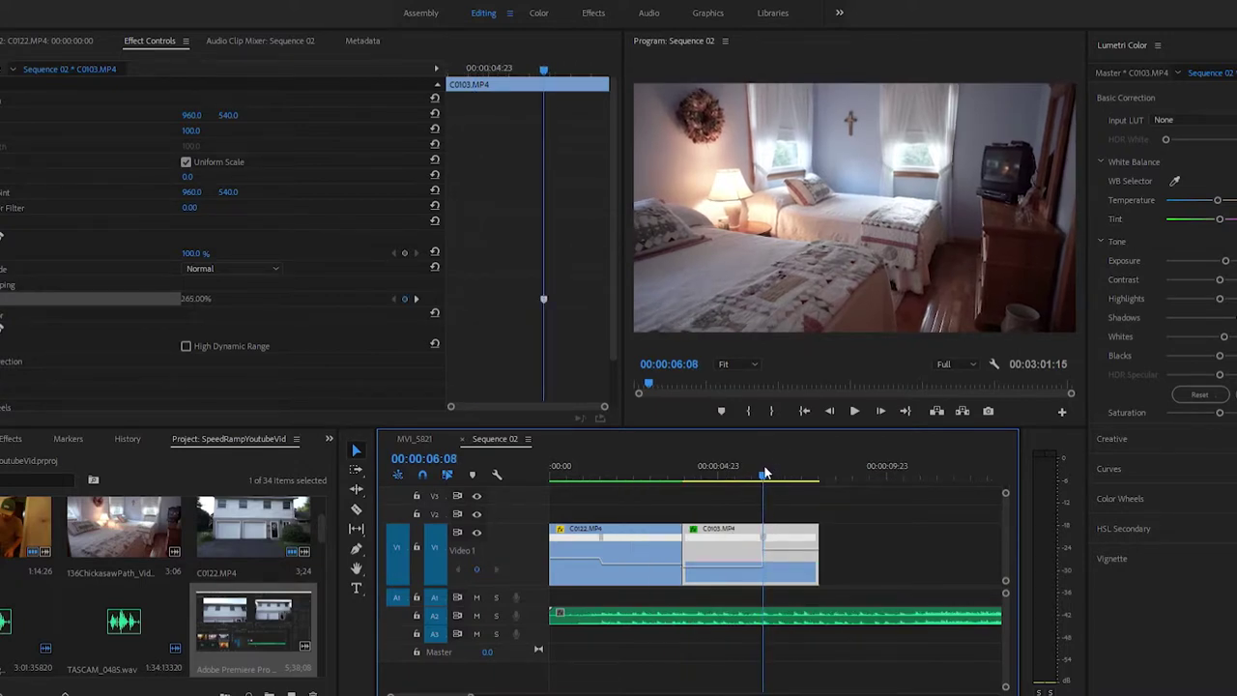
{"action": "left_click_drag", "start_coordinate": [764, 527], "coordinate": [768, 529]}
{"action": "left_click_drag", "start_coordinate": [770, 535], "coordinate": [766, 532]}
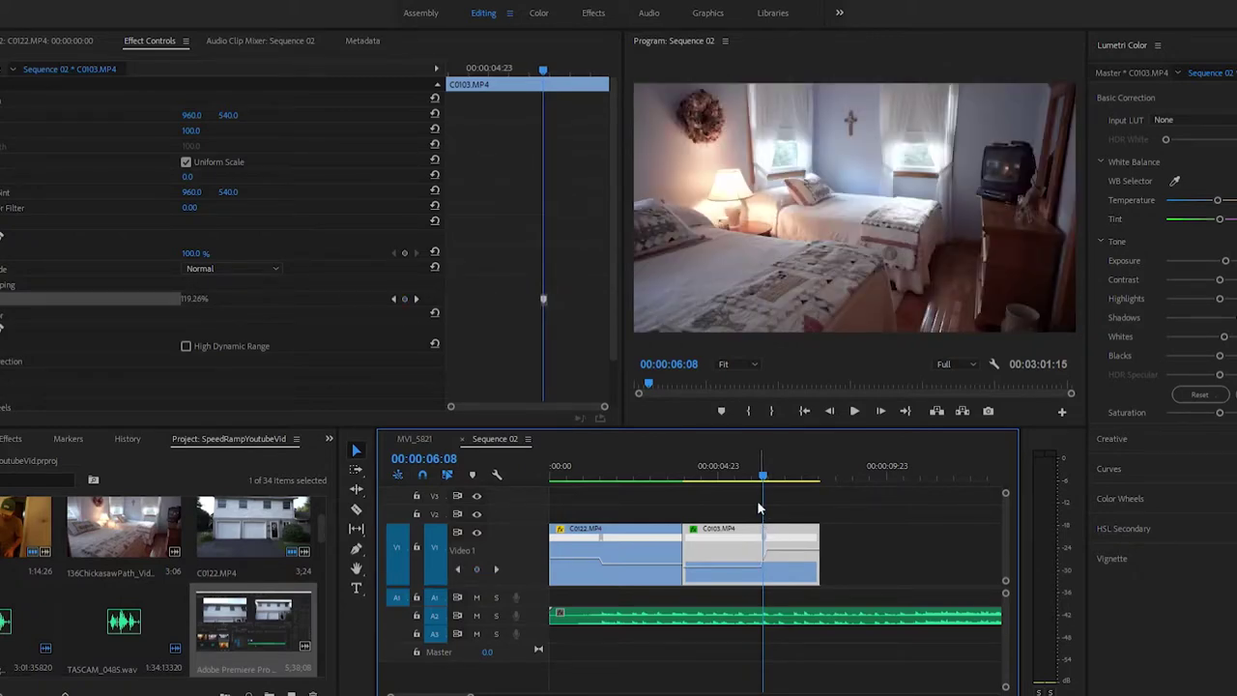
Add another speed keyframe to C0103.MP4 at 00:00:06:19 and raise the speed after it to 600%.
{"action": "left_click", "coordinate": [756, 452]}
{"action": "key", "text": "space"}
{"action": "key", "text": "space"}
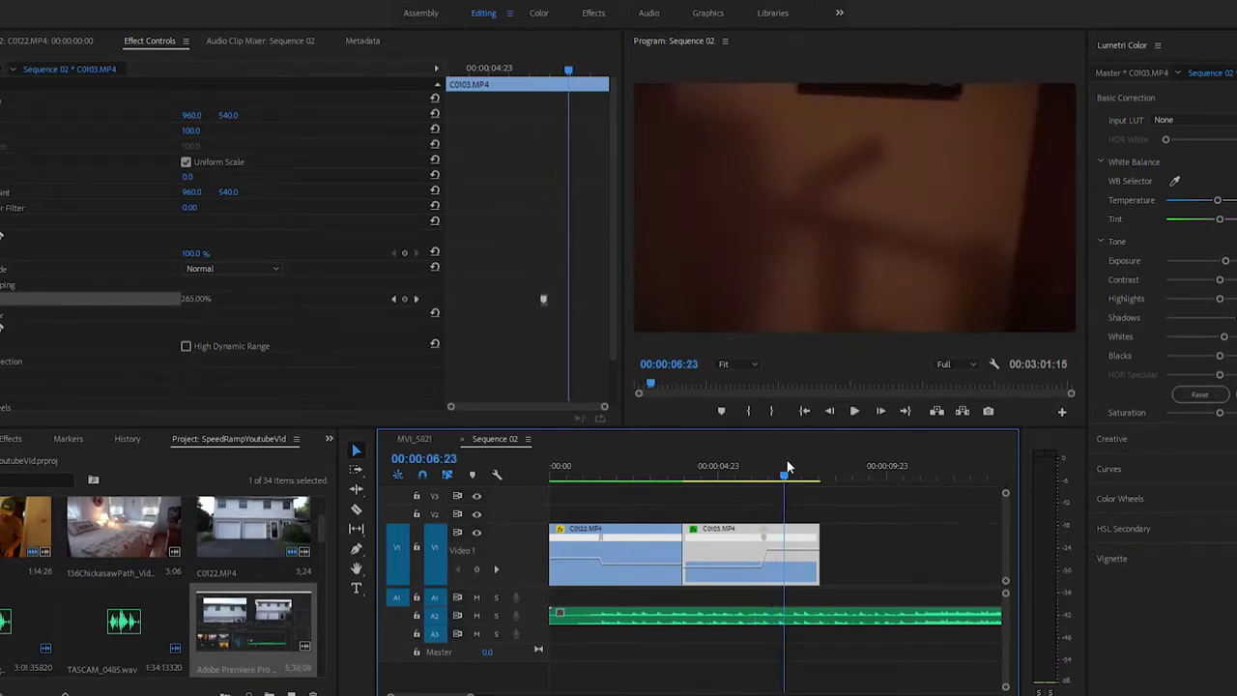
{"action": "left_click_drag", "start_coordinate": [786, 460], "coordinate": [782, 465]}
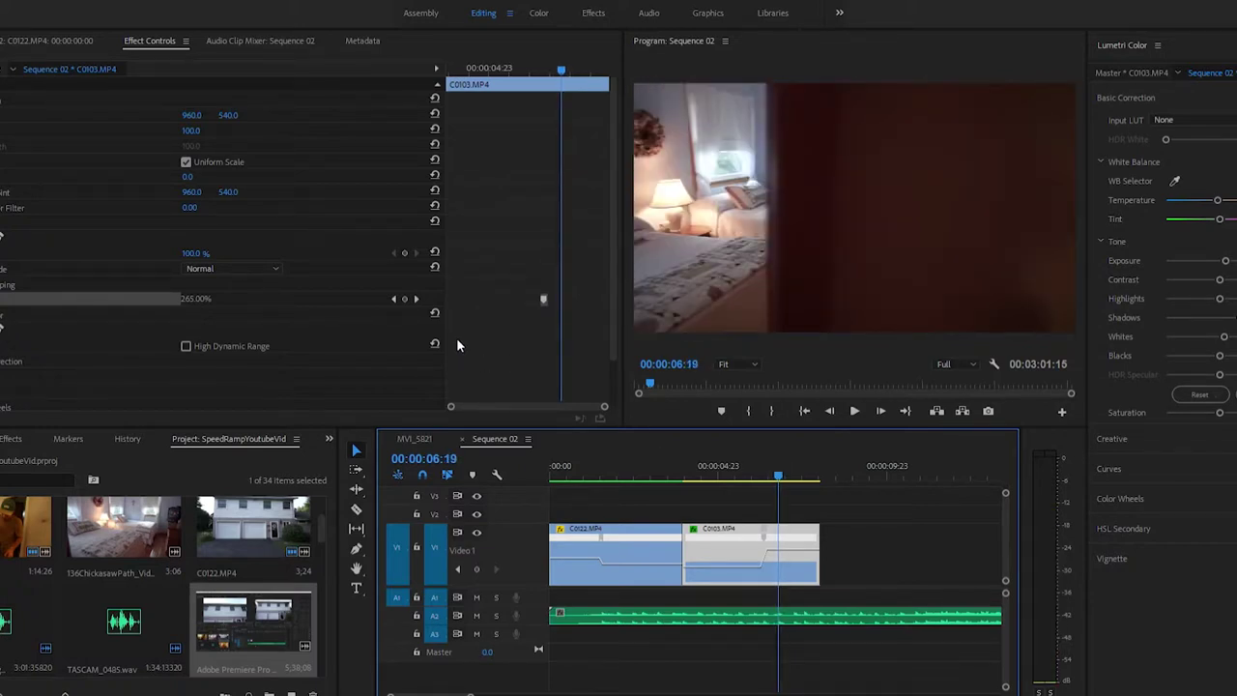
{"action": "left_click", "coordinate": [405, 297]}
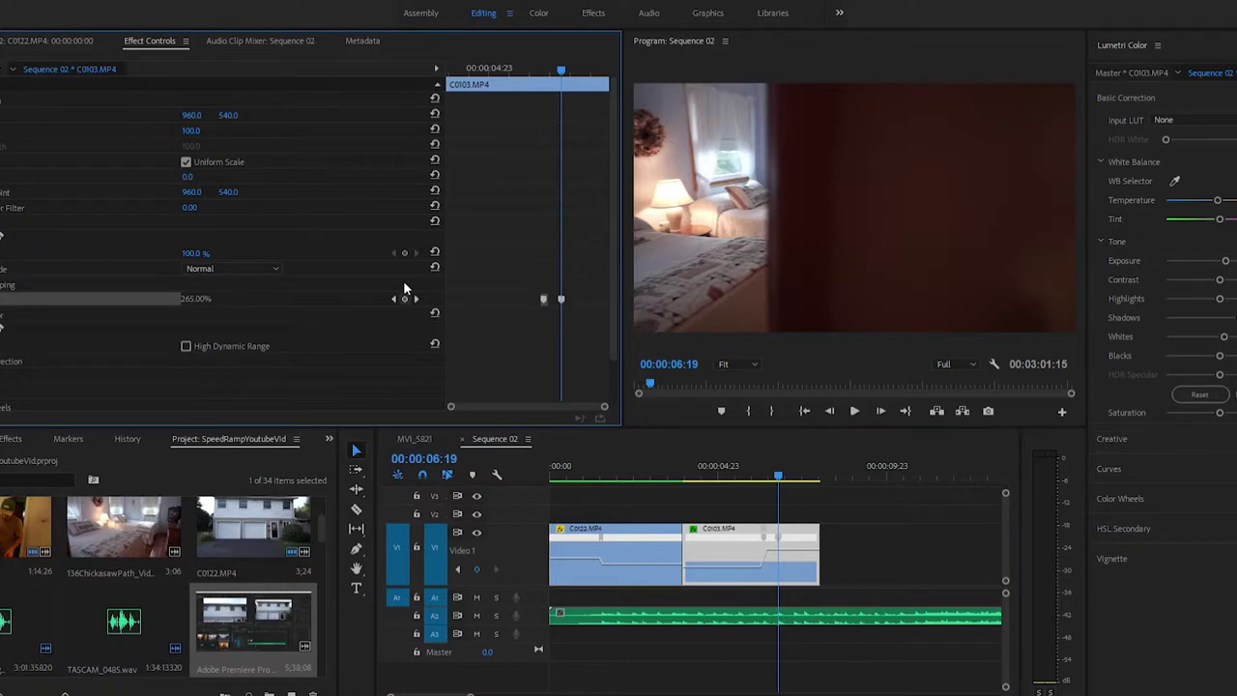
{"action": "left_click", "coordinate": [803, 543]}
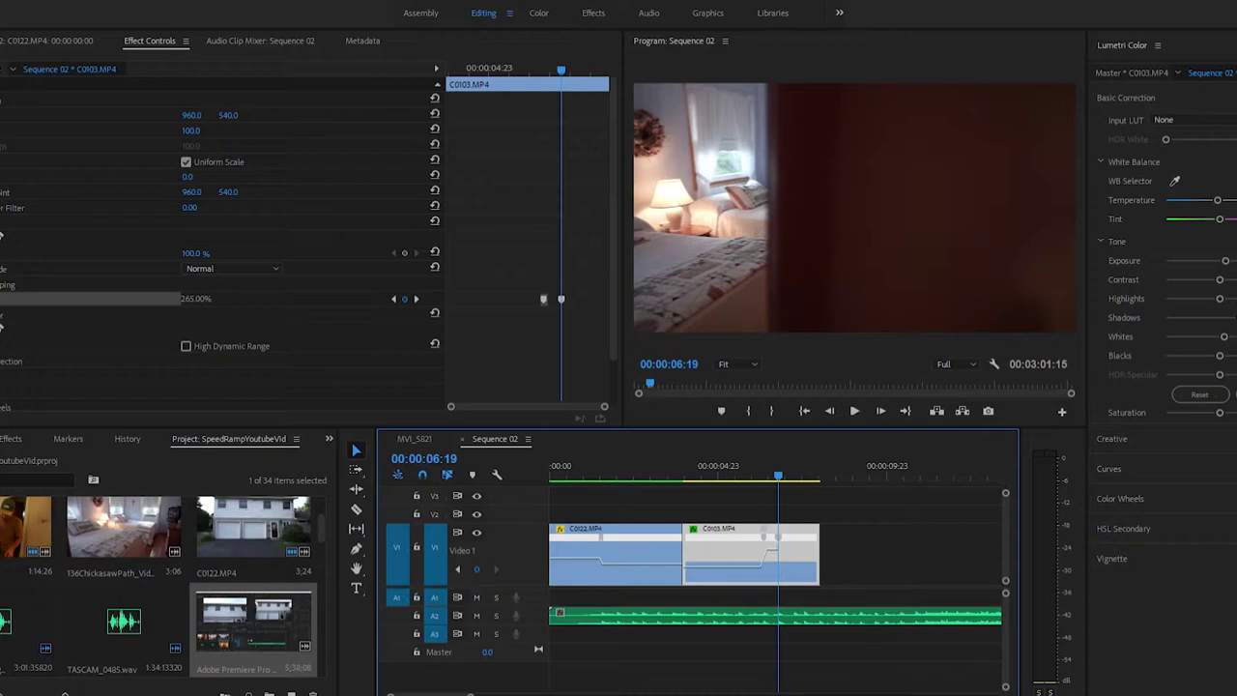
{"action": "left_click_drag", "start_coordinate": [799, 547], "coordinate": [799, 297]}
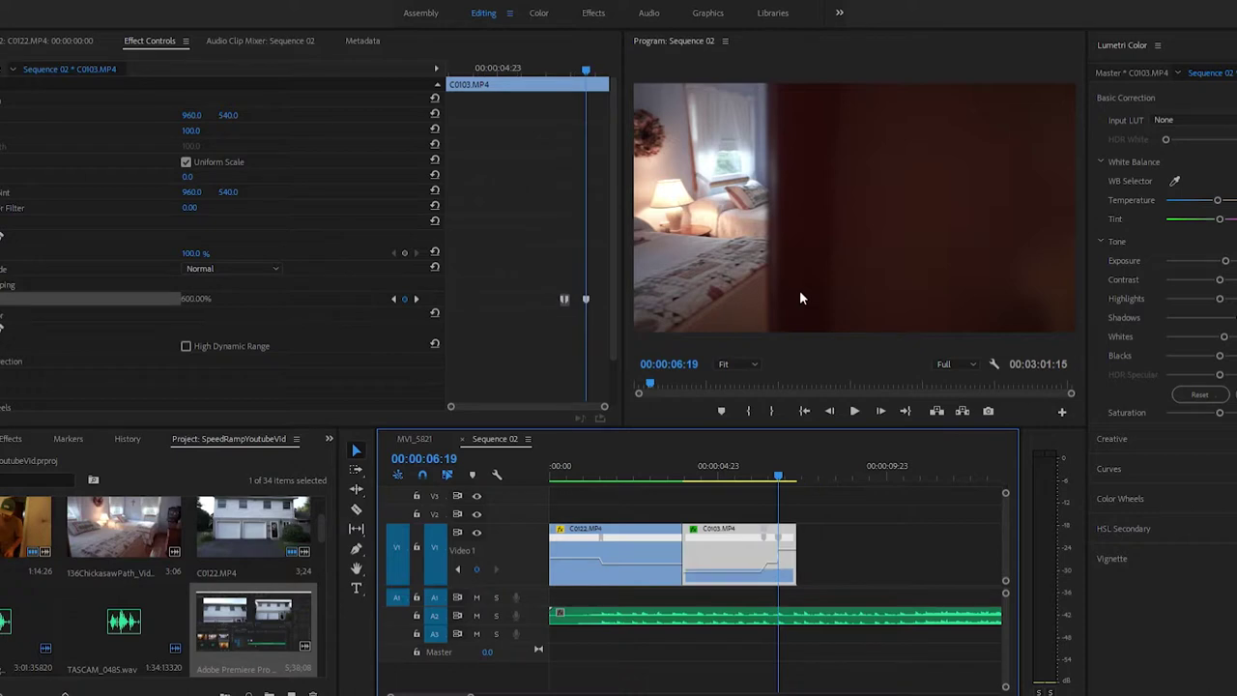
Play C0103.MP4 from 00:00:06:19 and step through its last frames to find the end of the fast bedroom move.
{"action": "key", "text": "space"}
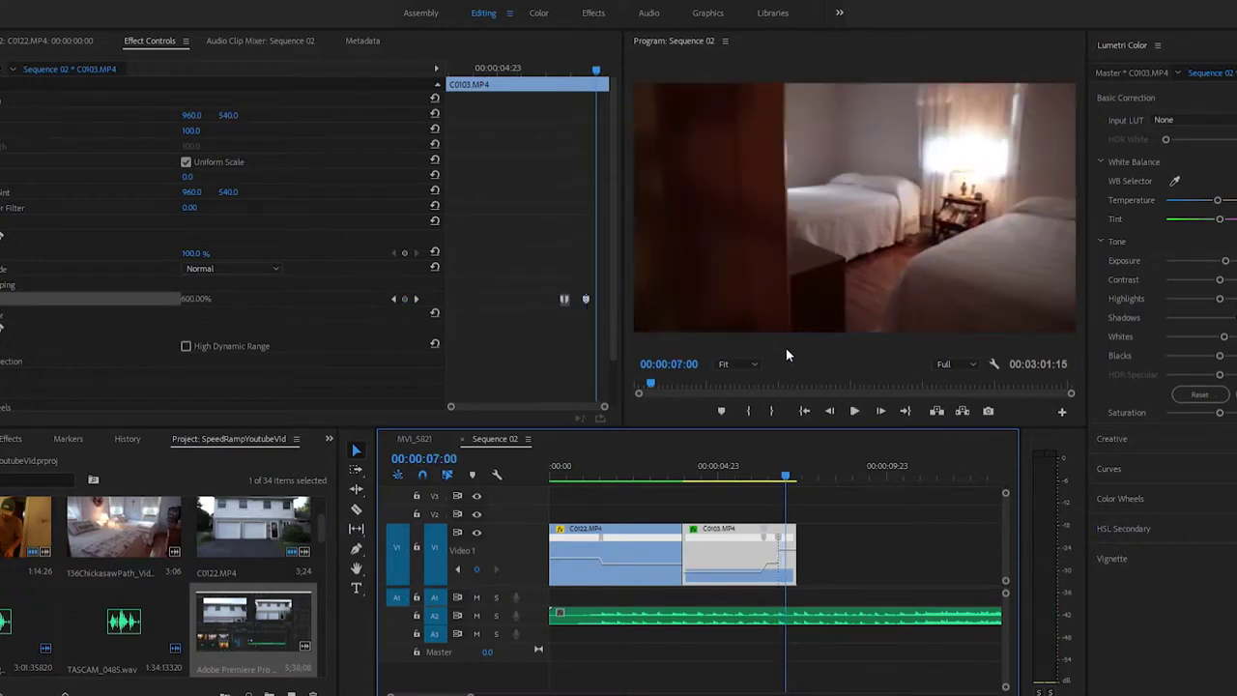
{"action": "key", "text": "shift+Right"}
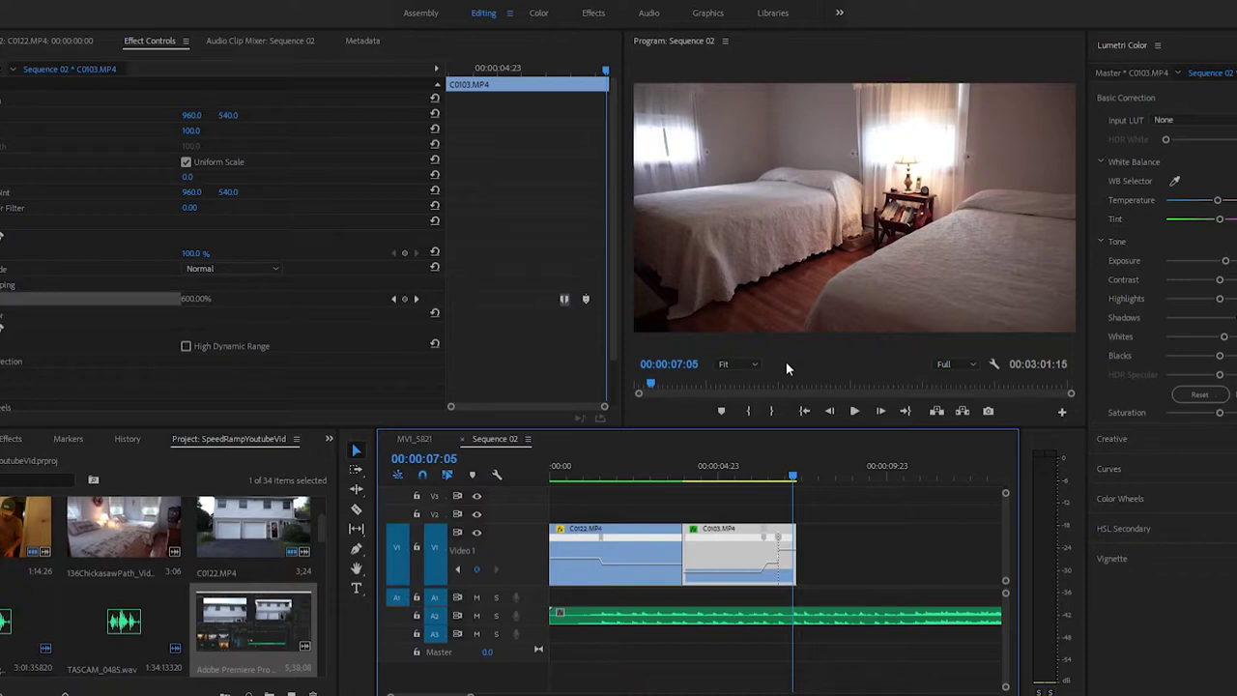
{"action": "key", "text": "Left"}
{"action": "key", "text": "Left"}
{"action": "key", "text": "Left"}
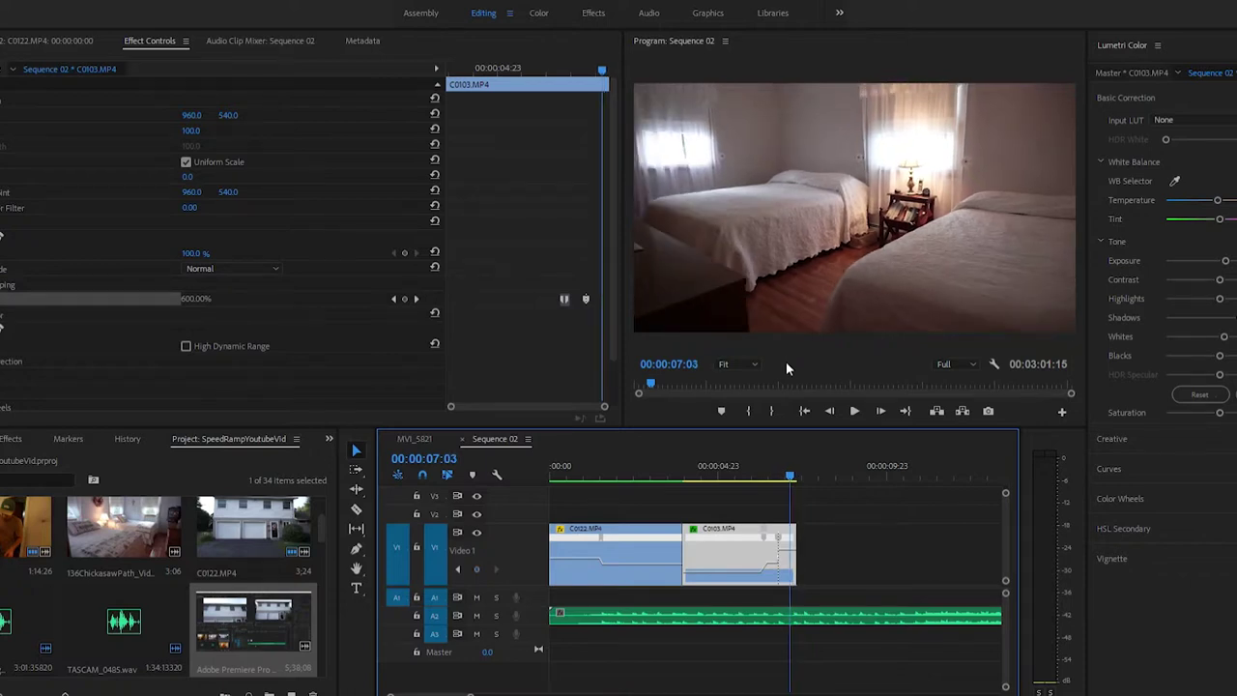
{"action": "key", "text": "Right"}
{"action": "key", "text": "Right"}
{"action": "key", "text": "Right"}
{"action": "key", "text": "Right"}
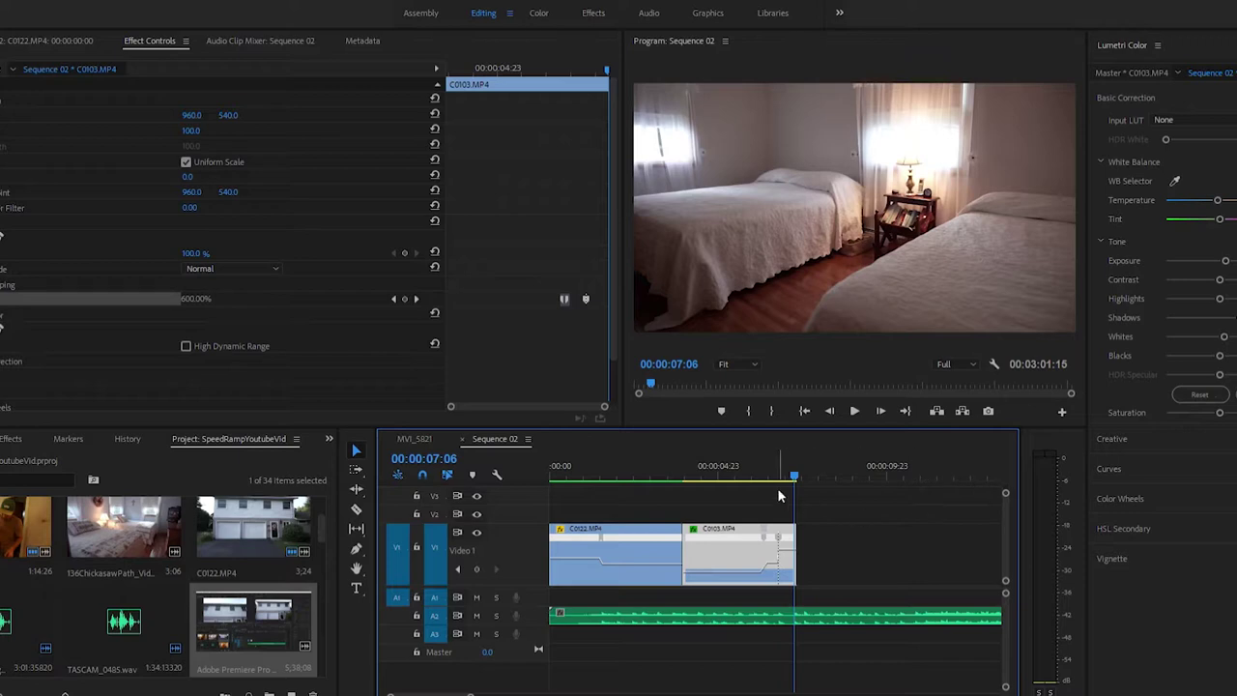
Review the fast section of C0103.MP4 again from around 00:00:06:14, frame by frame and in playback, to locate the next music beat.
{"action": "left_click", "coordinate": [780, 453]}
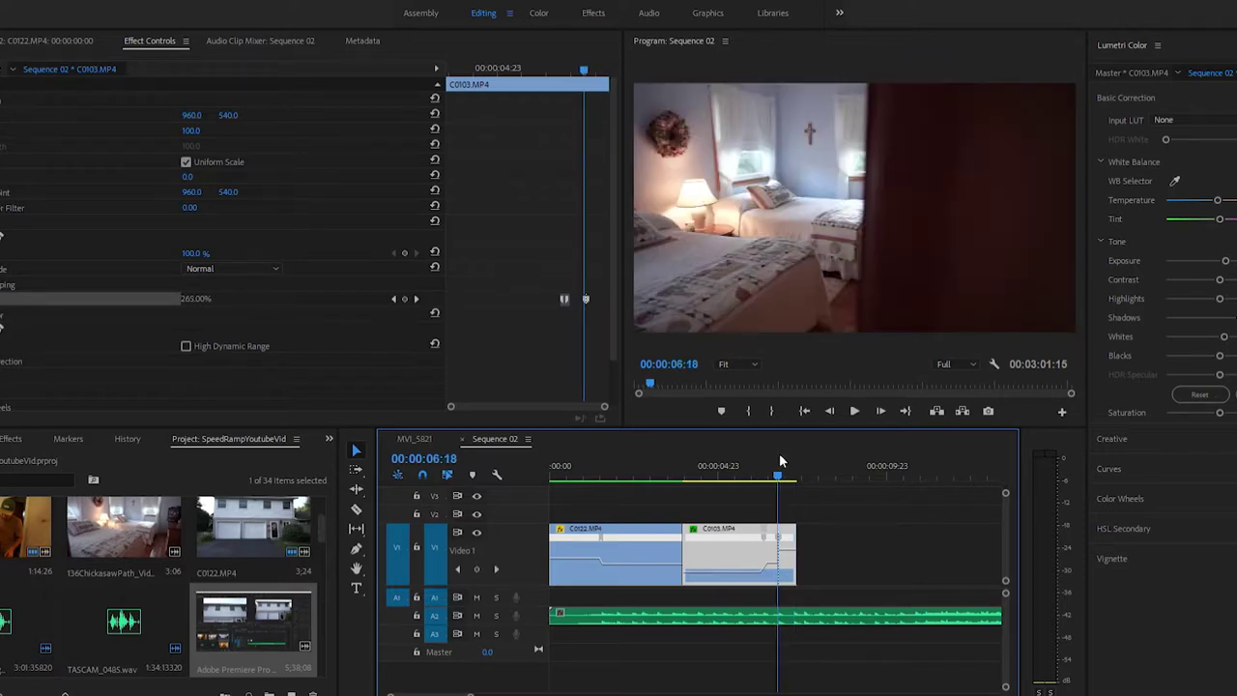
{"action": "key", "text": "Right"}
{"action": "key", "text": "Right"}
{"action": "key", "text": "Right"}
{"action": "key", "text": "Right"}
{"action": "key", "text": "Right"}
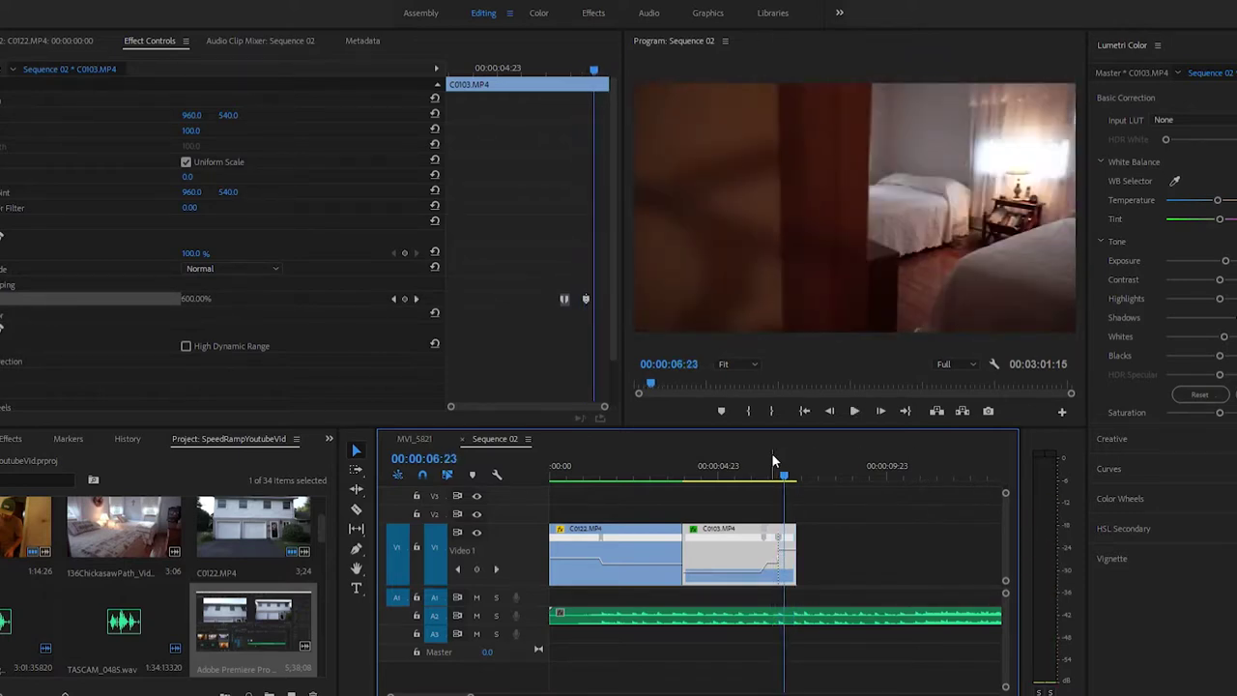
{"action": "key", "text": "Right"}
{"action": "key", "text": "Right"}
{"action": "key", "text": "Right"}
{"action": "key", "text": "Right"}
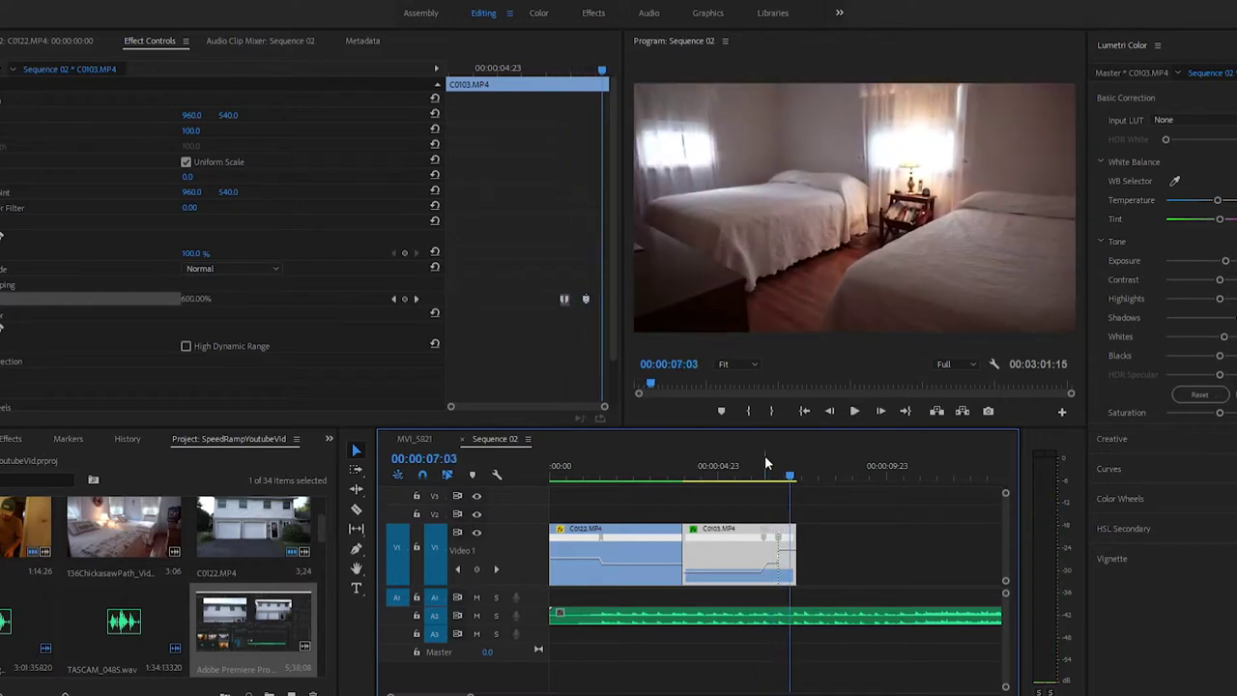
{"action": "left_click", "coordinate": [779, 457]}
{"action": "left_click_drag", "start_coordinate": [779, 459], "coordinate": [774, 472]}
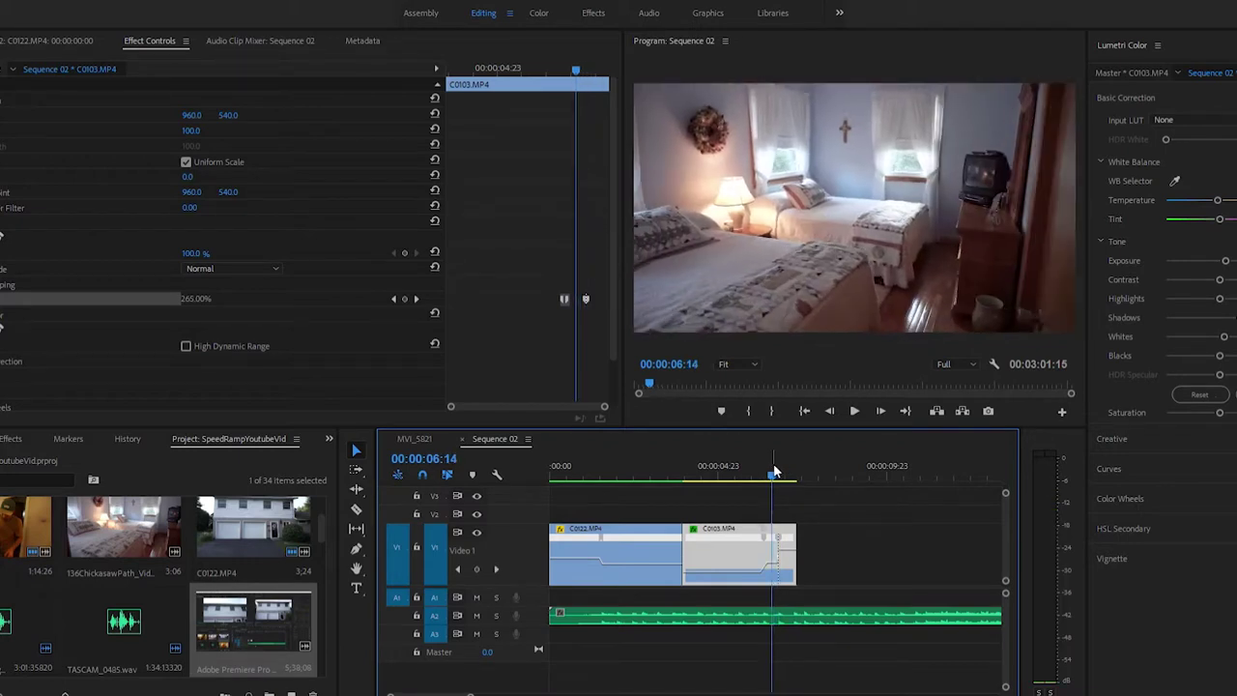
{"action": "key", "text": "space"}
{"action": "key", "text": "space"}
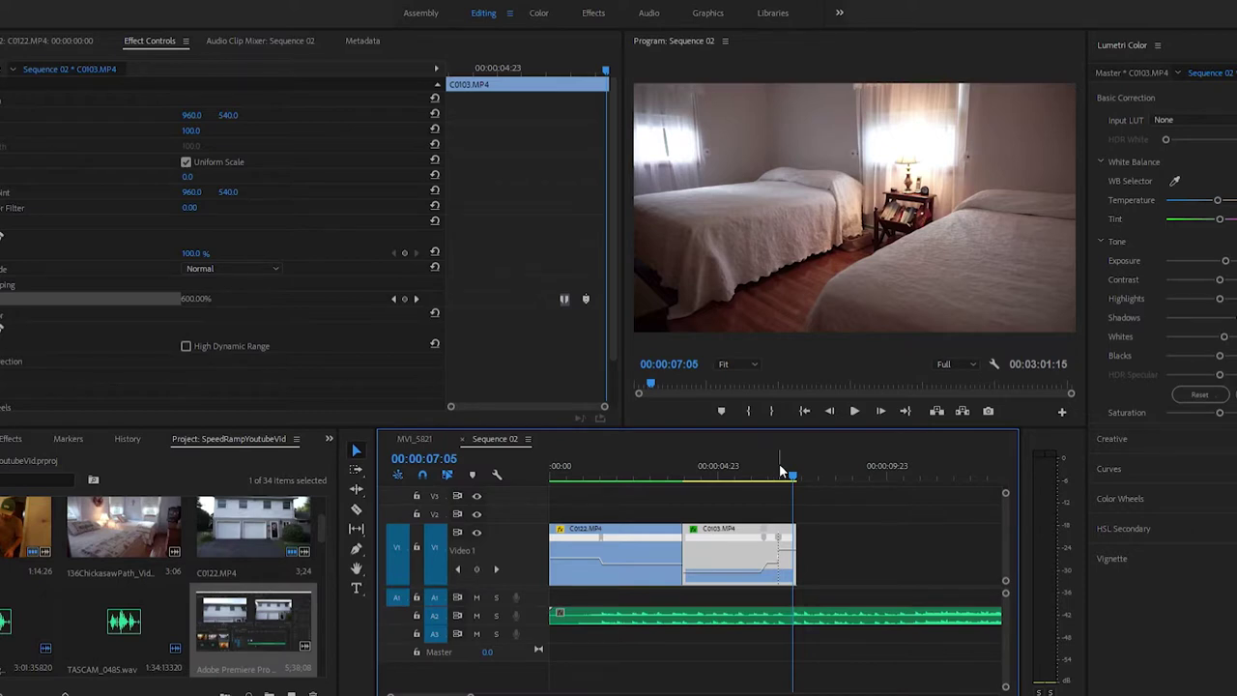
Add a third speed keyframe to C0103.MP4 on the beat at 00:00:07:06.
{"action": "key", "text": "Right"}
{"action": "key", "text": "Right"}
{"action": "key", "text": "Left"}
{"action": "key", "text": "Left"}
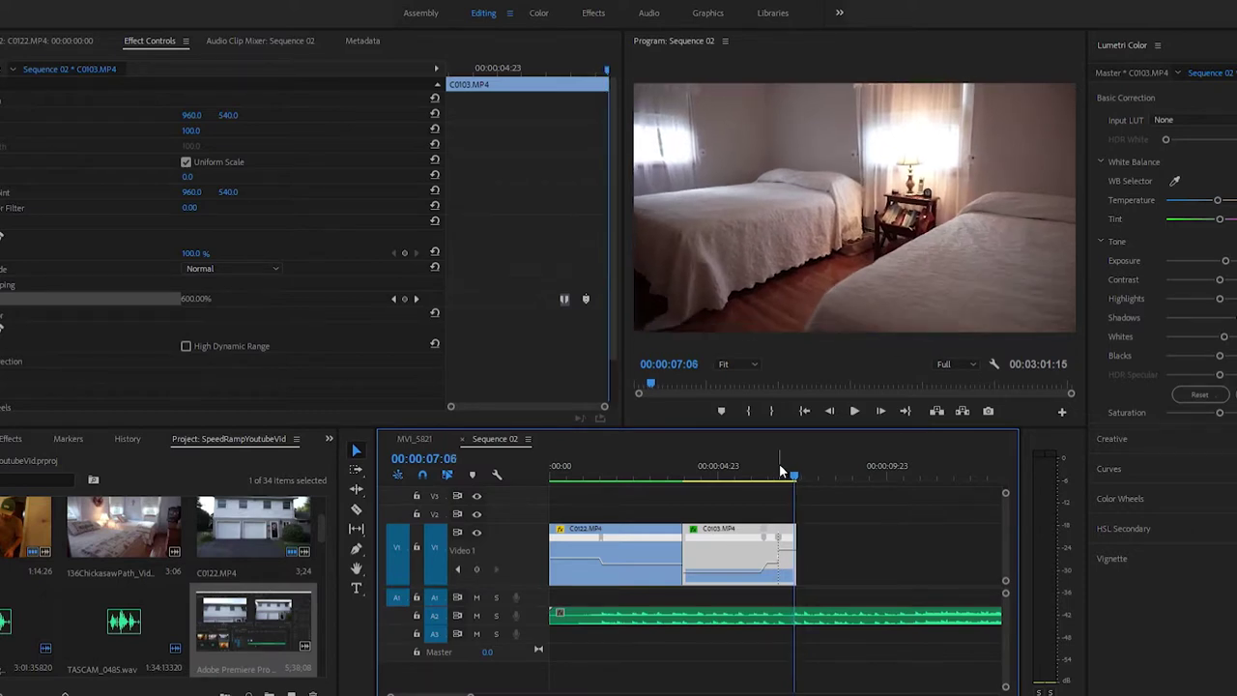
{"action": "key", "text": "Right"}
{"action": "left_click", "coordinate": [404, 295]}
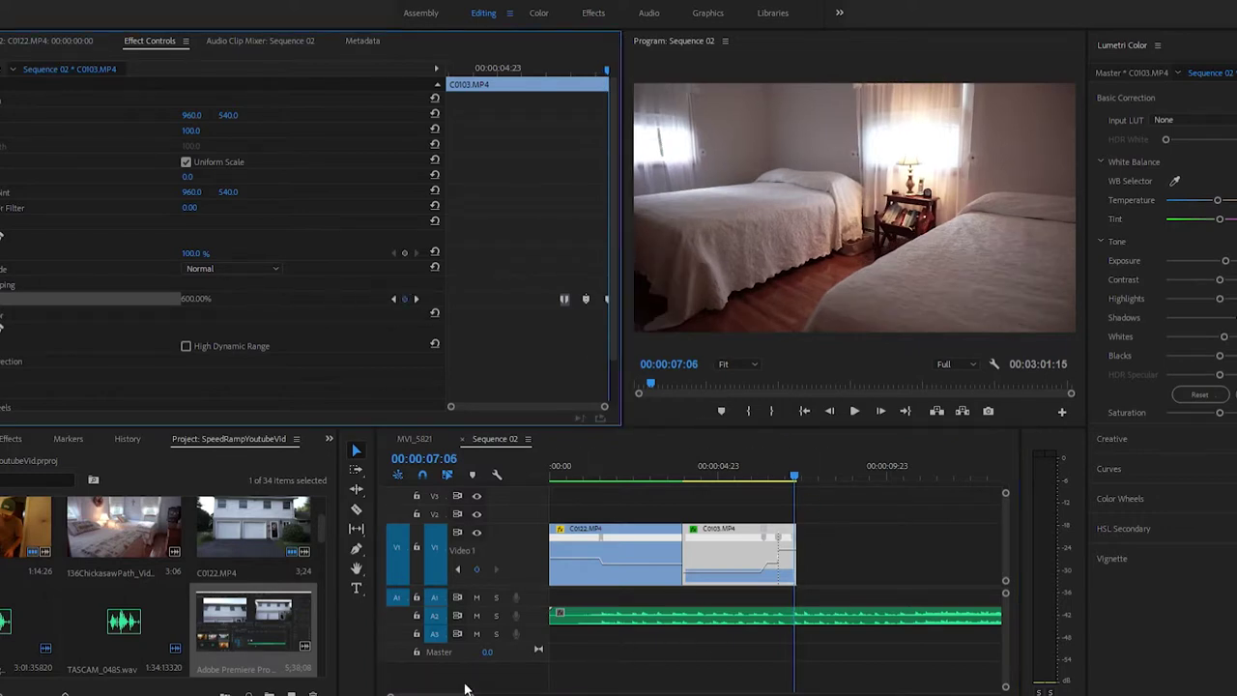
Lower the speed of C0103.MP4 after the 00:00:07:06 keyframe to 40%.
{"action": "left_click_drag", "start_coordinate": [473, 690], "coordinate": [406, 685]}
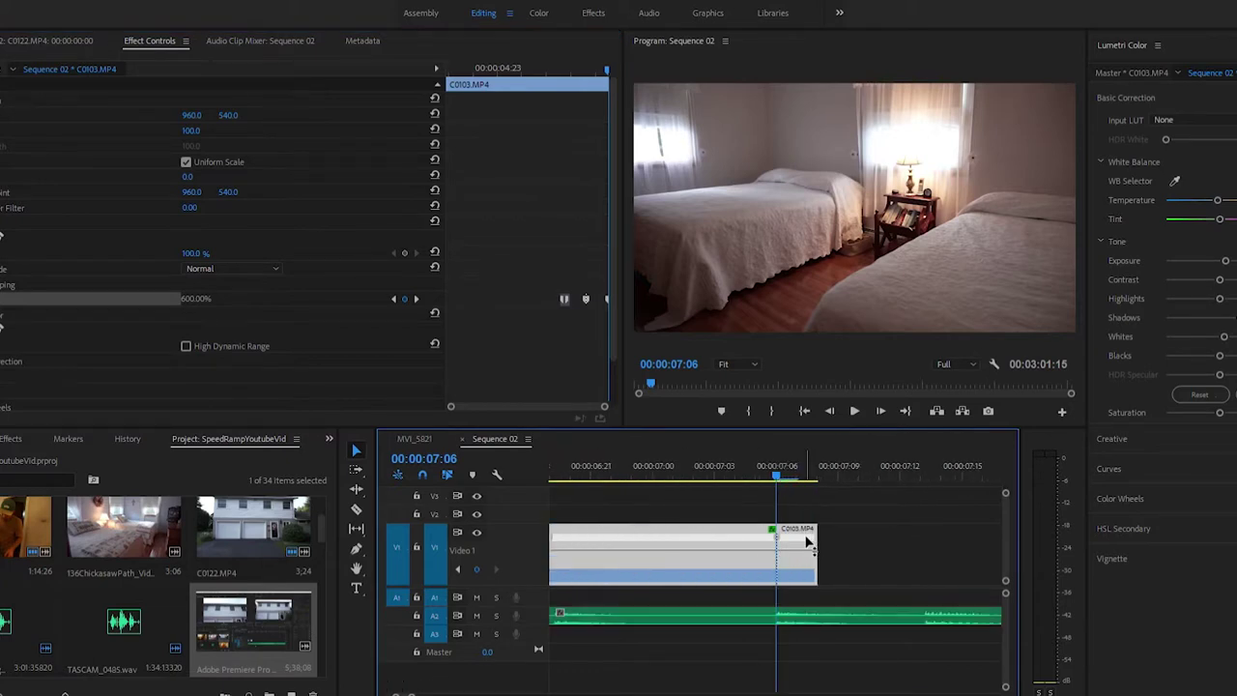
{"action": "left_click_drag", "start_coordinate": [804, 550], "coordinate": [868, 561]}
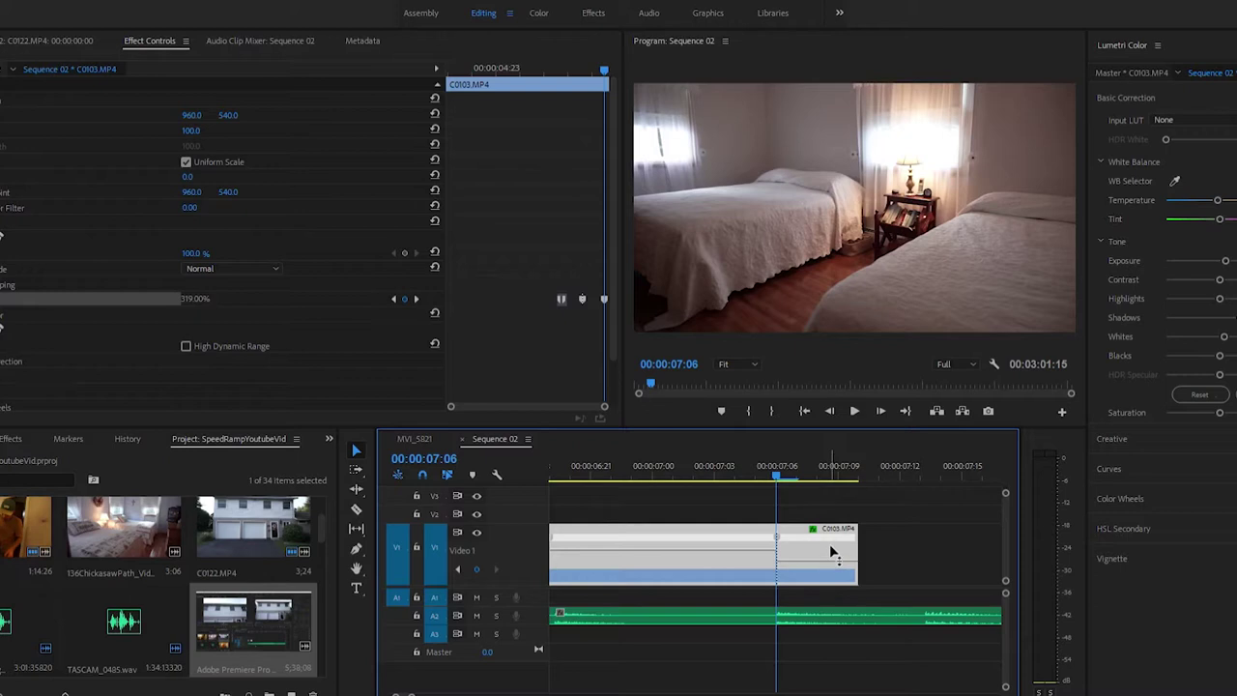
{"action": "left_click_drag", "start_coordinate": [835, 561], "coordinate": [846, 572]}
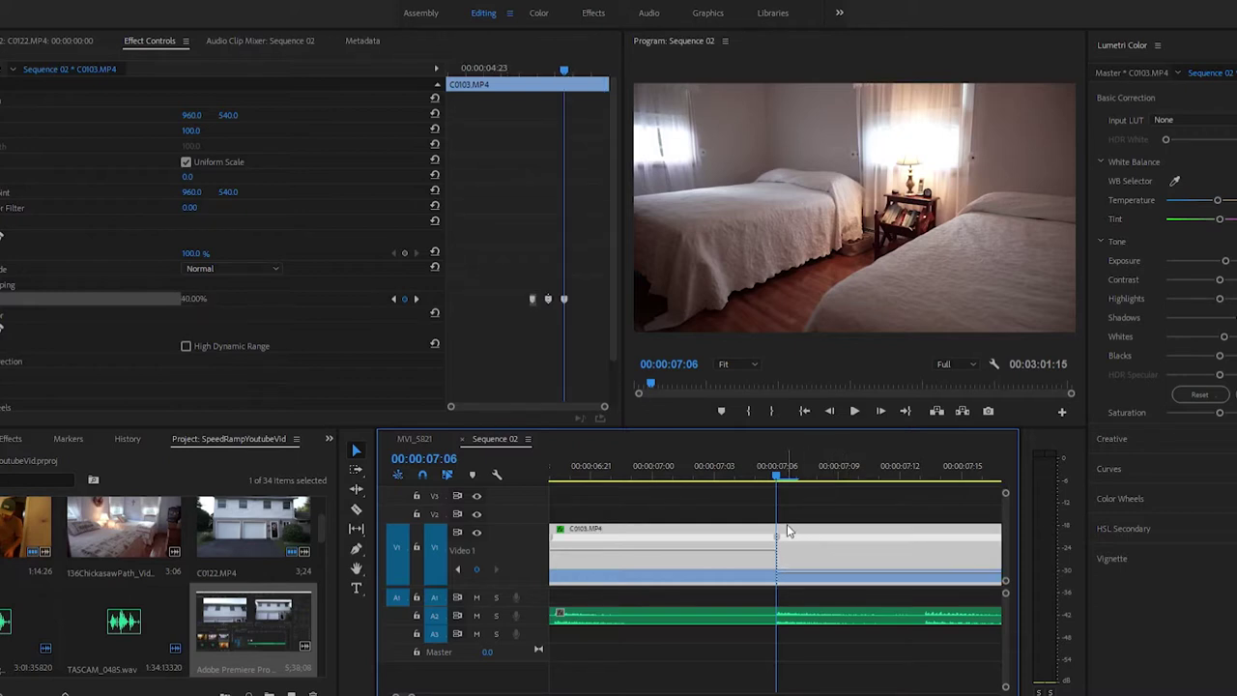
Split the keyframe at 00:00:07:06 into a short gradual slowdown ramp and play it back.
{"action": "left_click", "coordinate": [777, 532]}
{"action": "left_click_drag", "start_coordinate": [771, 524], "coordinate": [740, 514]}
{"action": "key", "text": "space"}
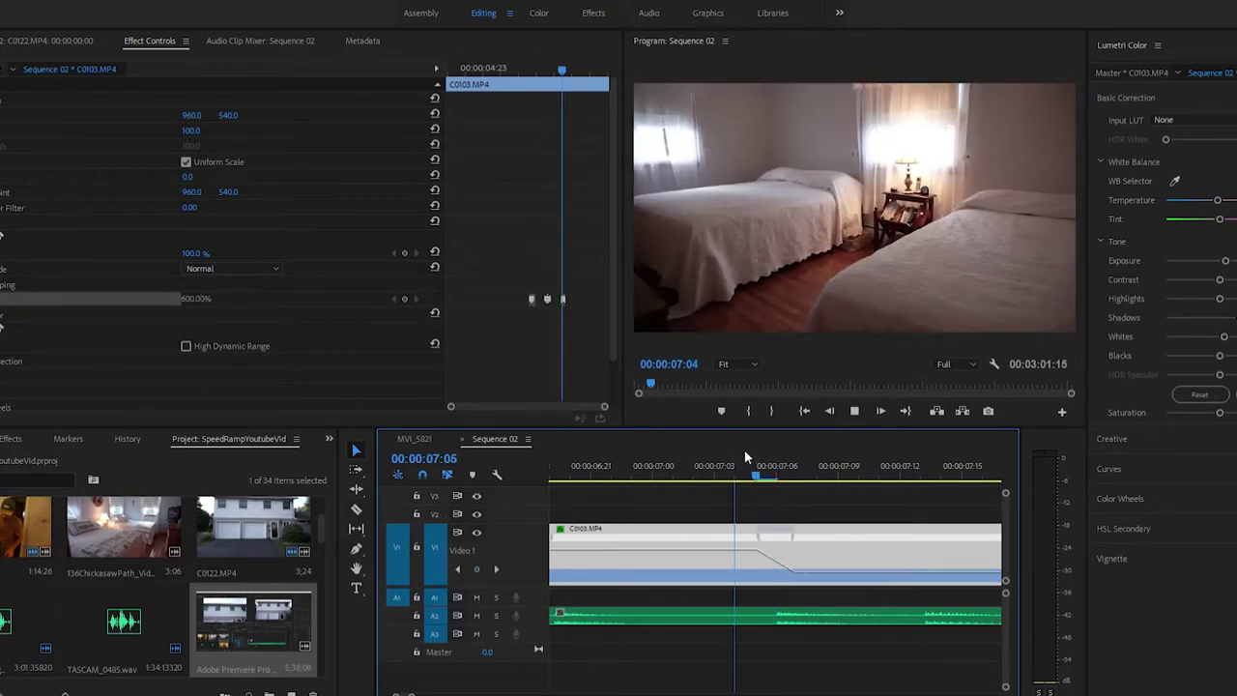
{"action": "key", "text": "space"}
Widen the slowdown ramp around 00:00:07:06 for a smoother speed change, play it back, and show the whole sequence.
{"action": "left_click_drag", "start_coordinate": [416, 692], "coordinate": [450, 692]}
{"action": "left_click", "coordinate": [751, 458]}
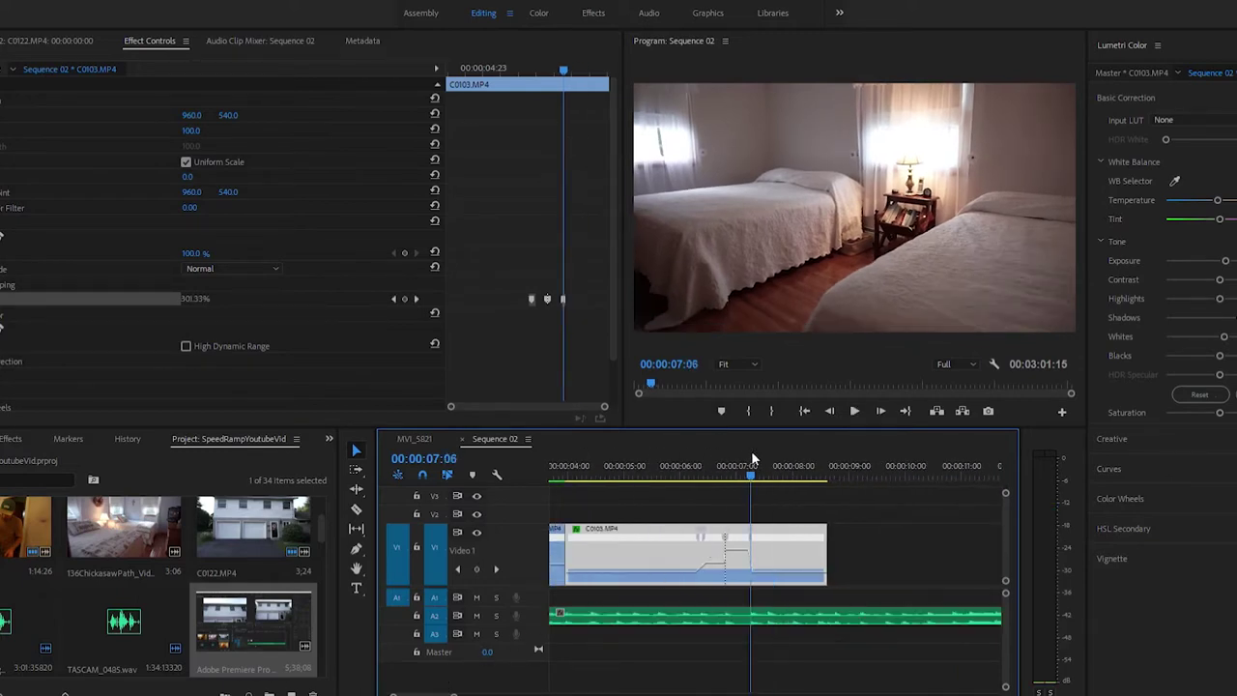
{"action": "left_click_drag", "start_coordinate": [454, 689], "coordinate": [410, 686]}
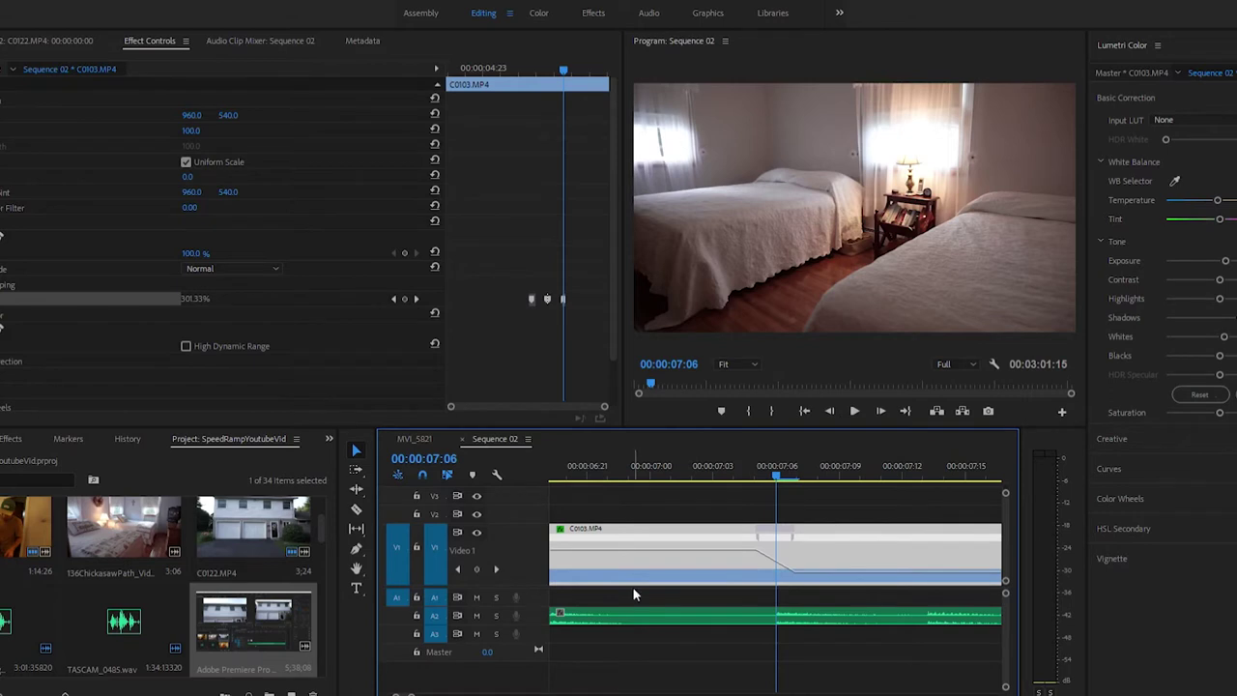
{"action": "left_click_drag", "start_coordinate": [756, 532], "coordinate": [720, 531]}
{"action": "left_click", "coordinate": [691, 468]}
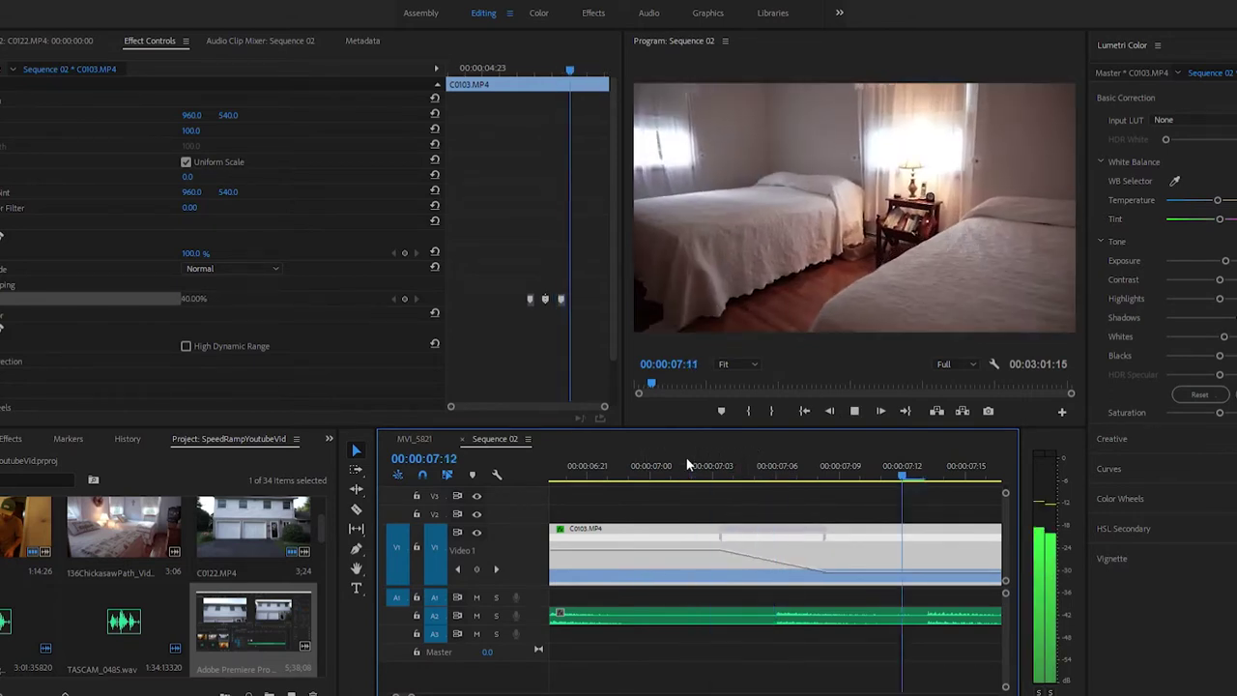
{"action": "key", "text": "space"}
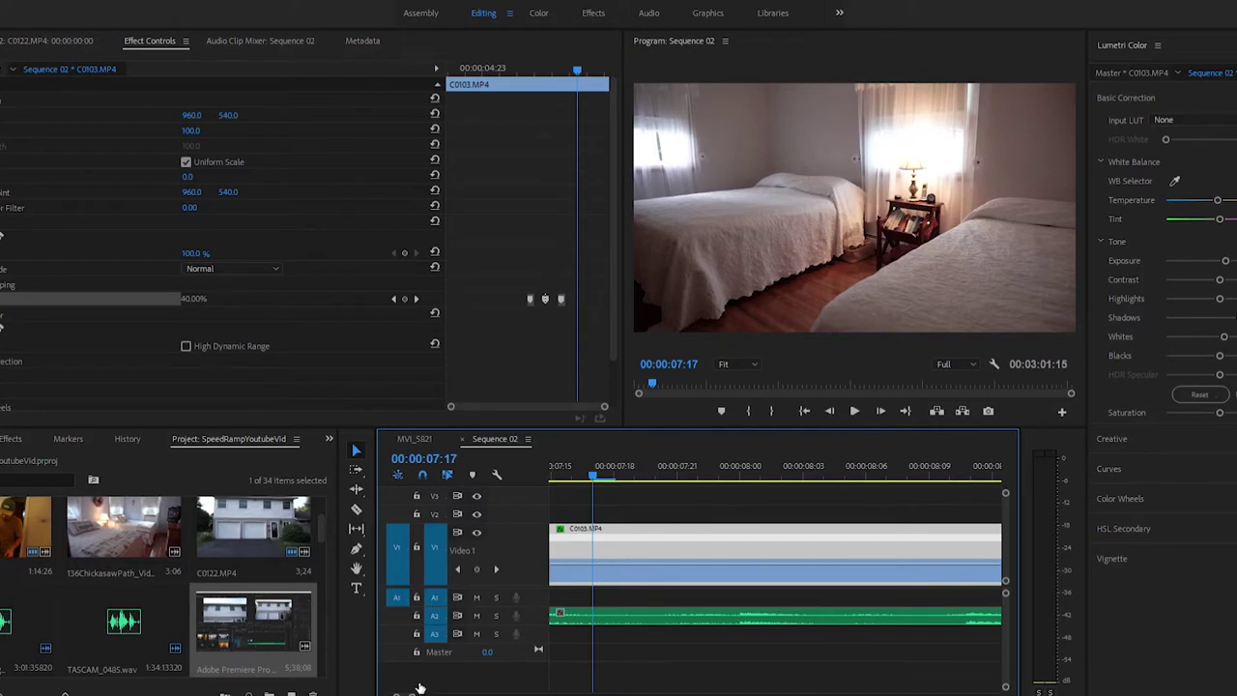
{"action": "key", "text": "backslash"}
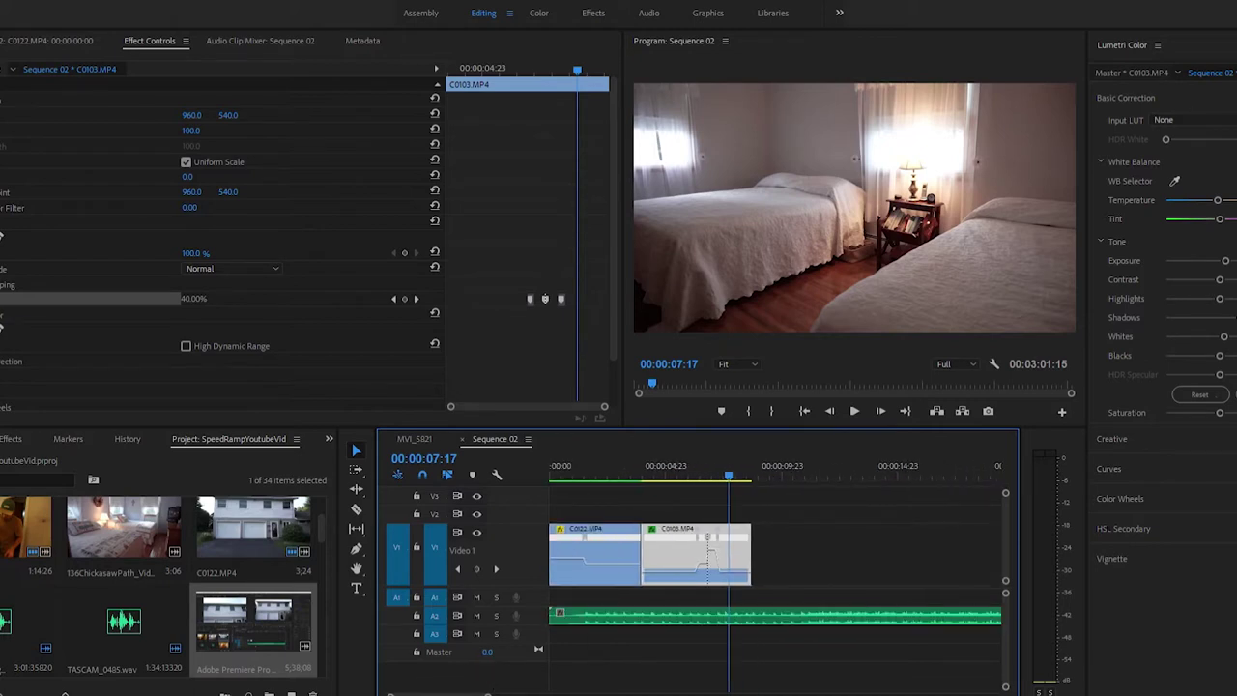